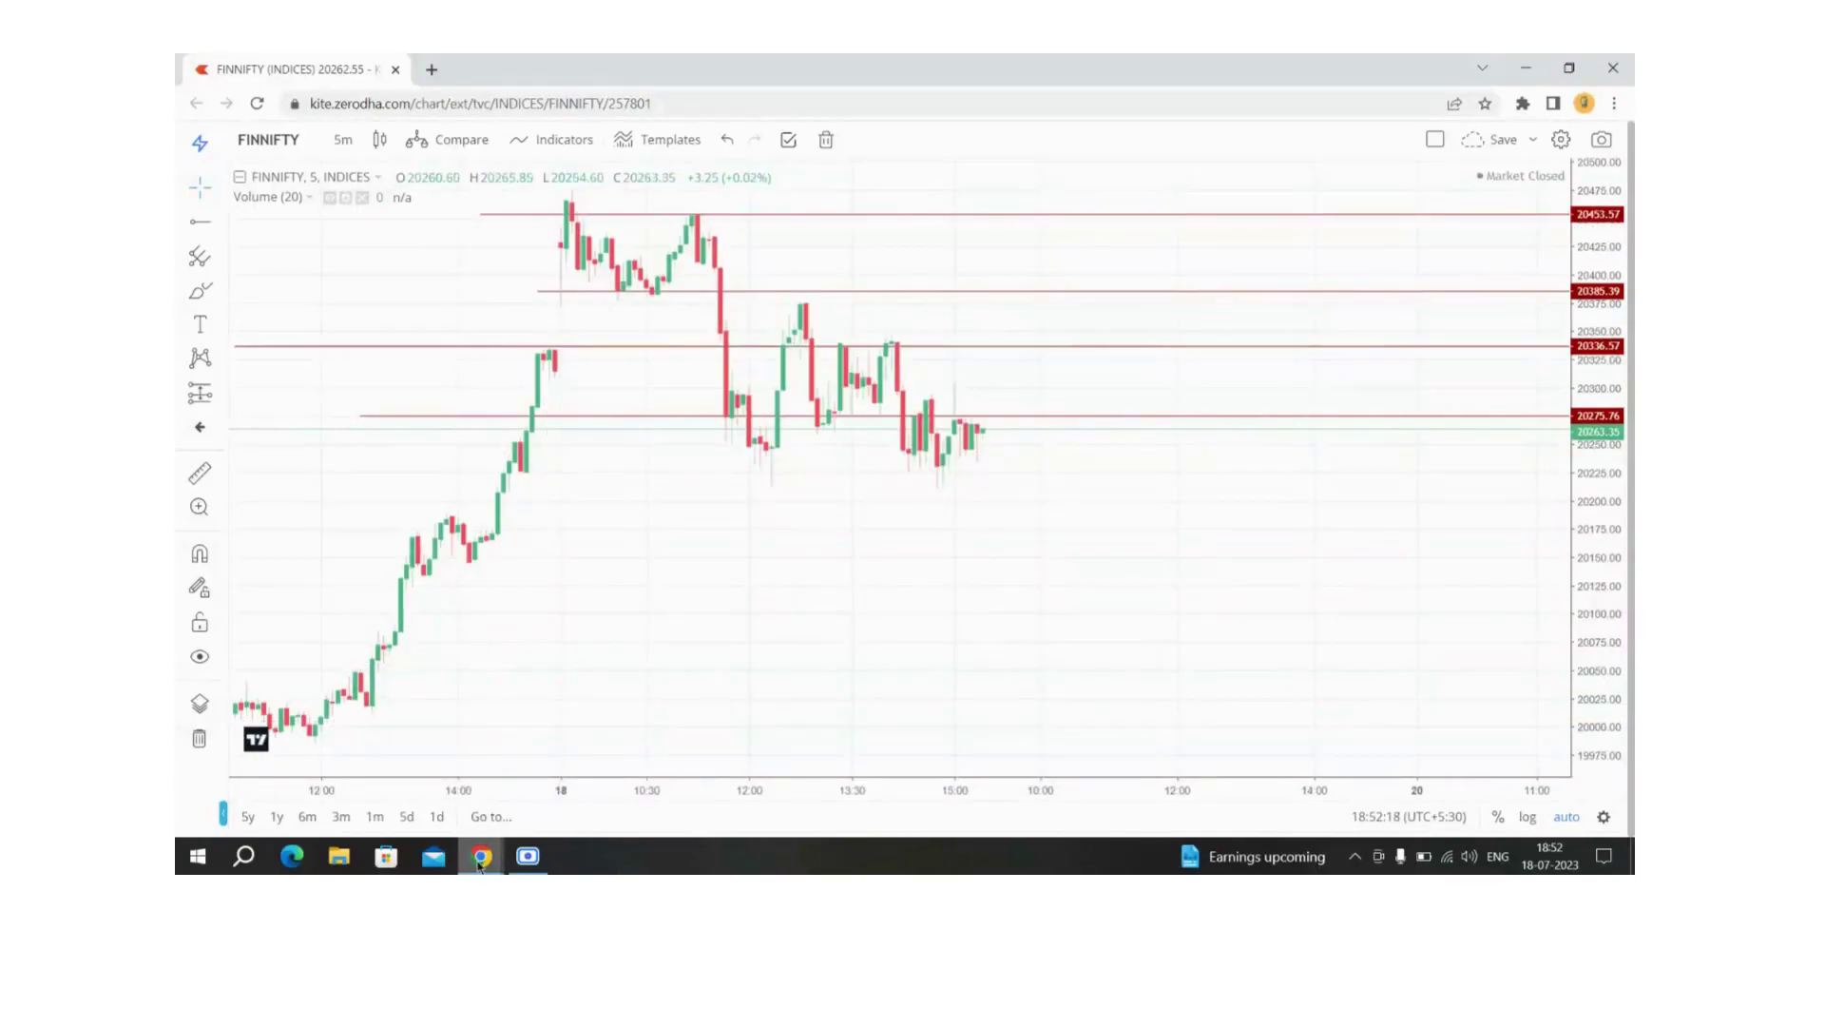
# Switch to the Sensibull account window and check Kite's open positions and Day's history
pyautogui.click(479, 859)
pyautogui.click(375, 760)
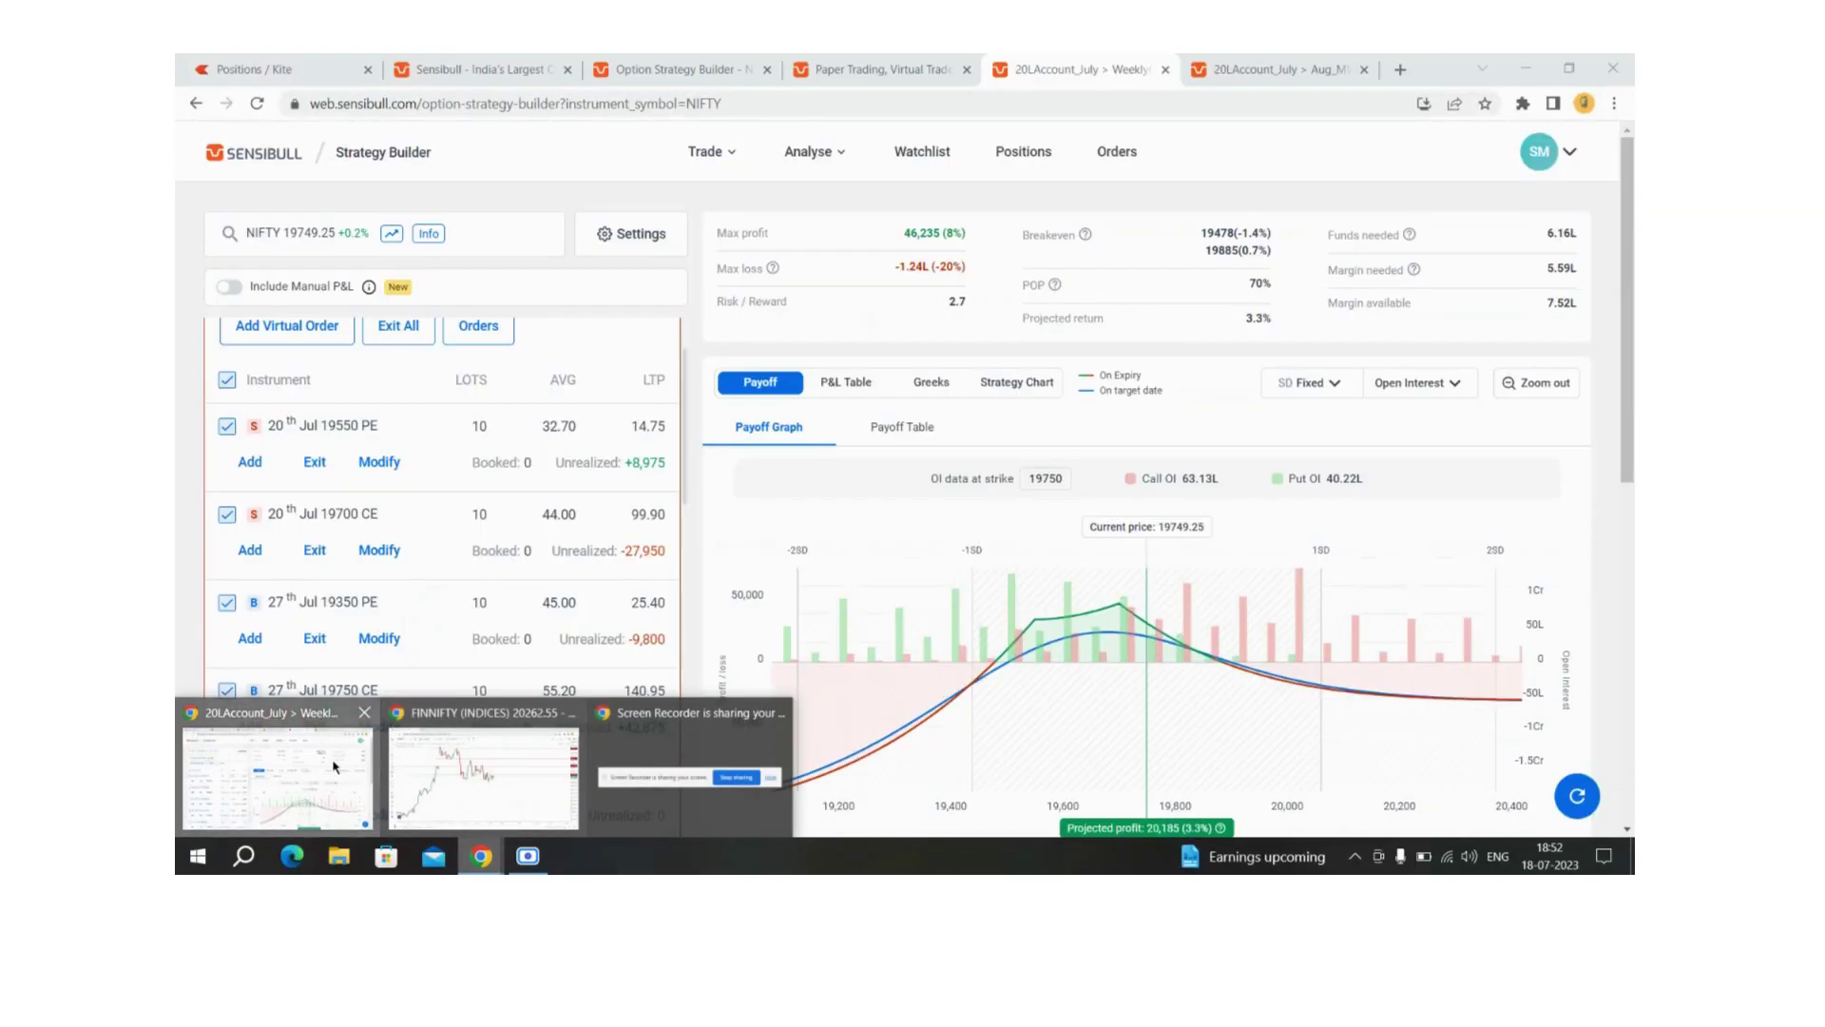
pyautogui.click(285, 71)
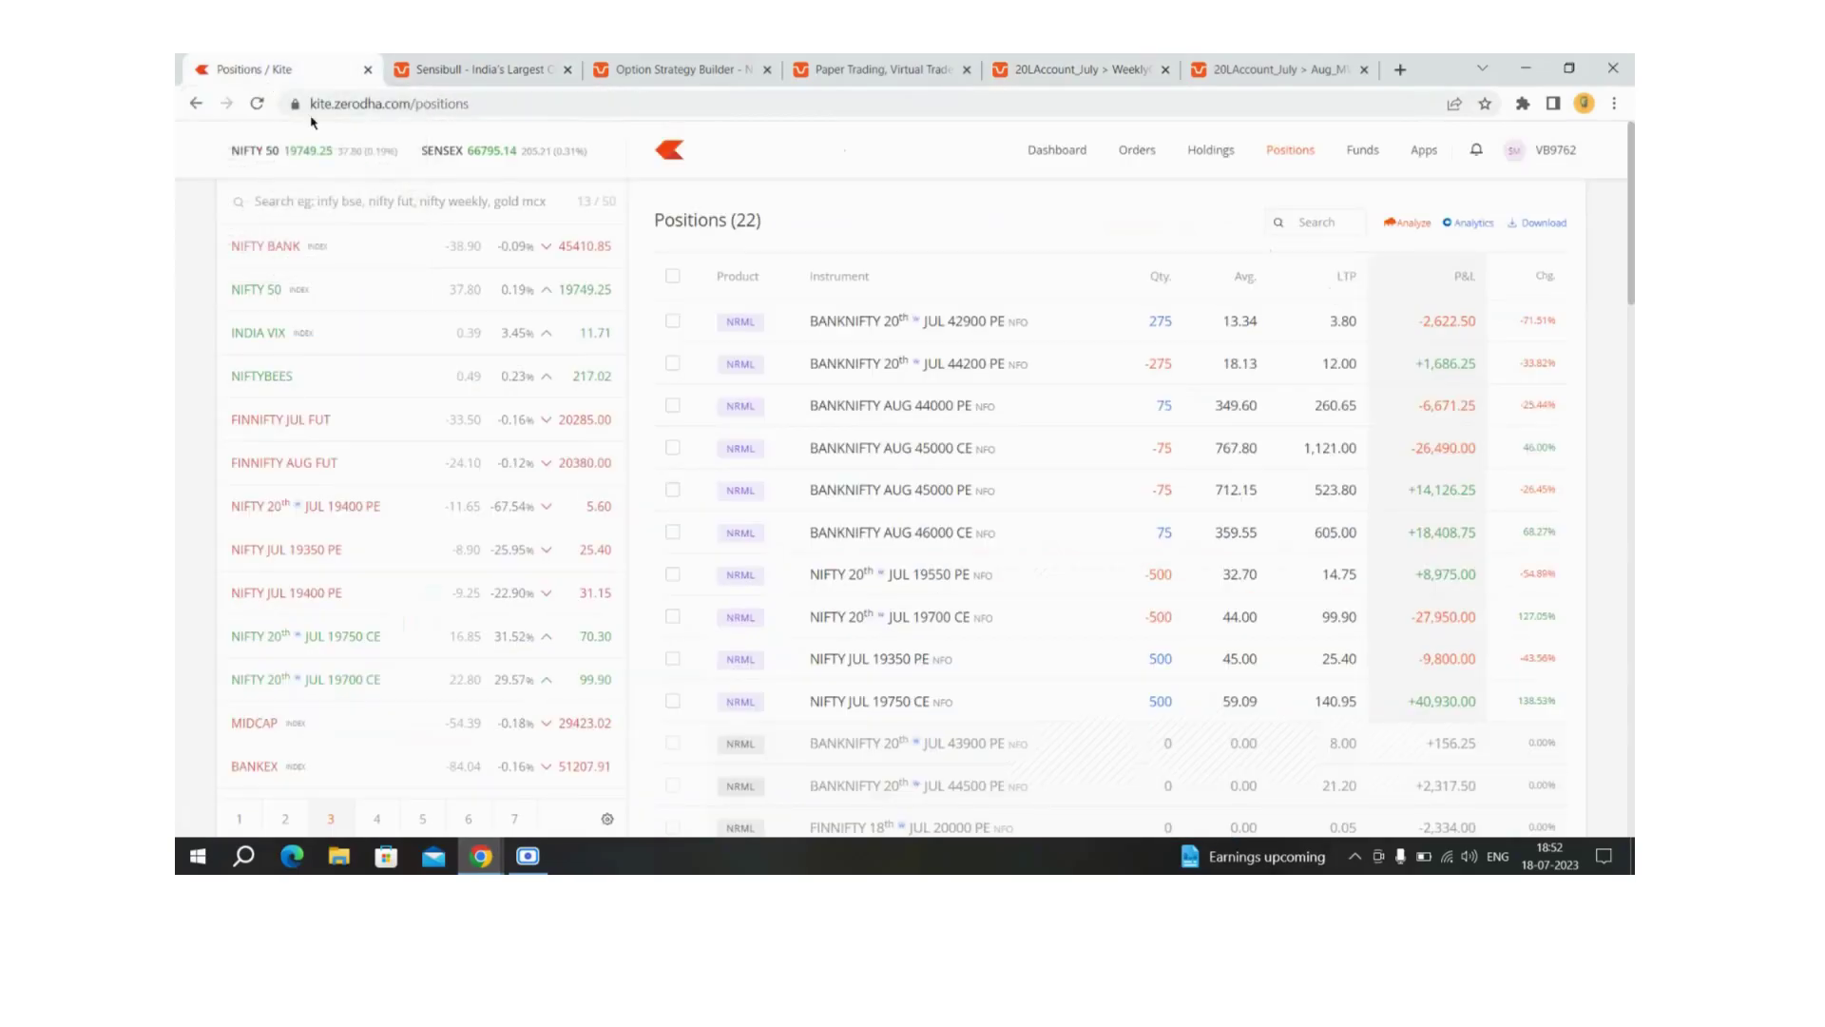
pyautogui.scroll(-10, 920, 439)
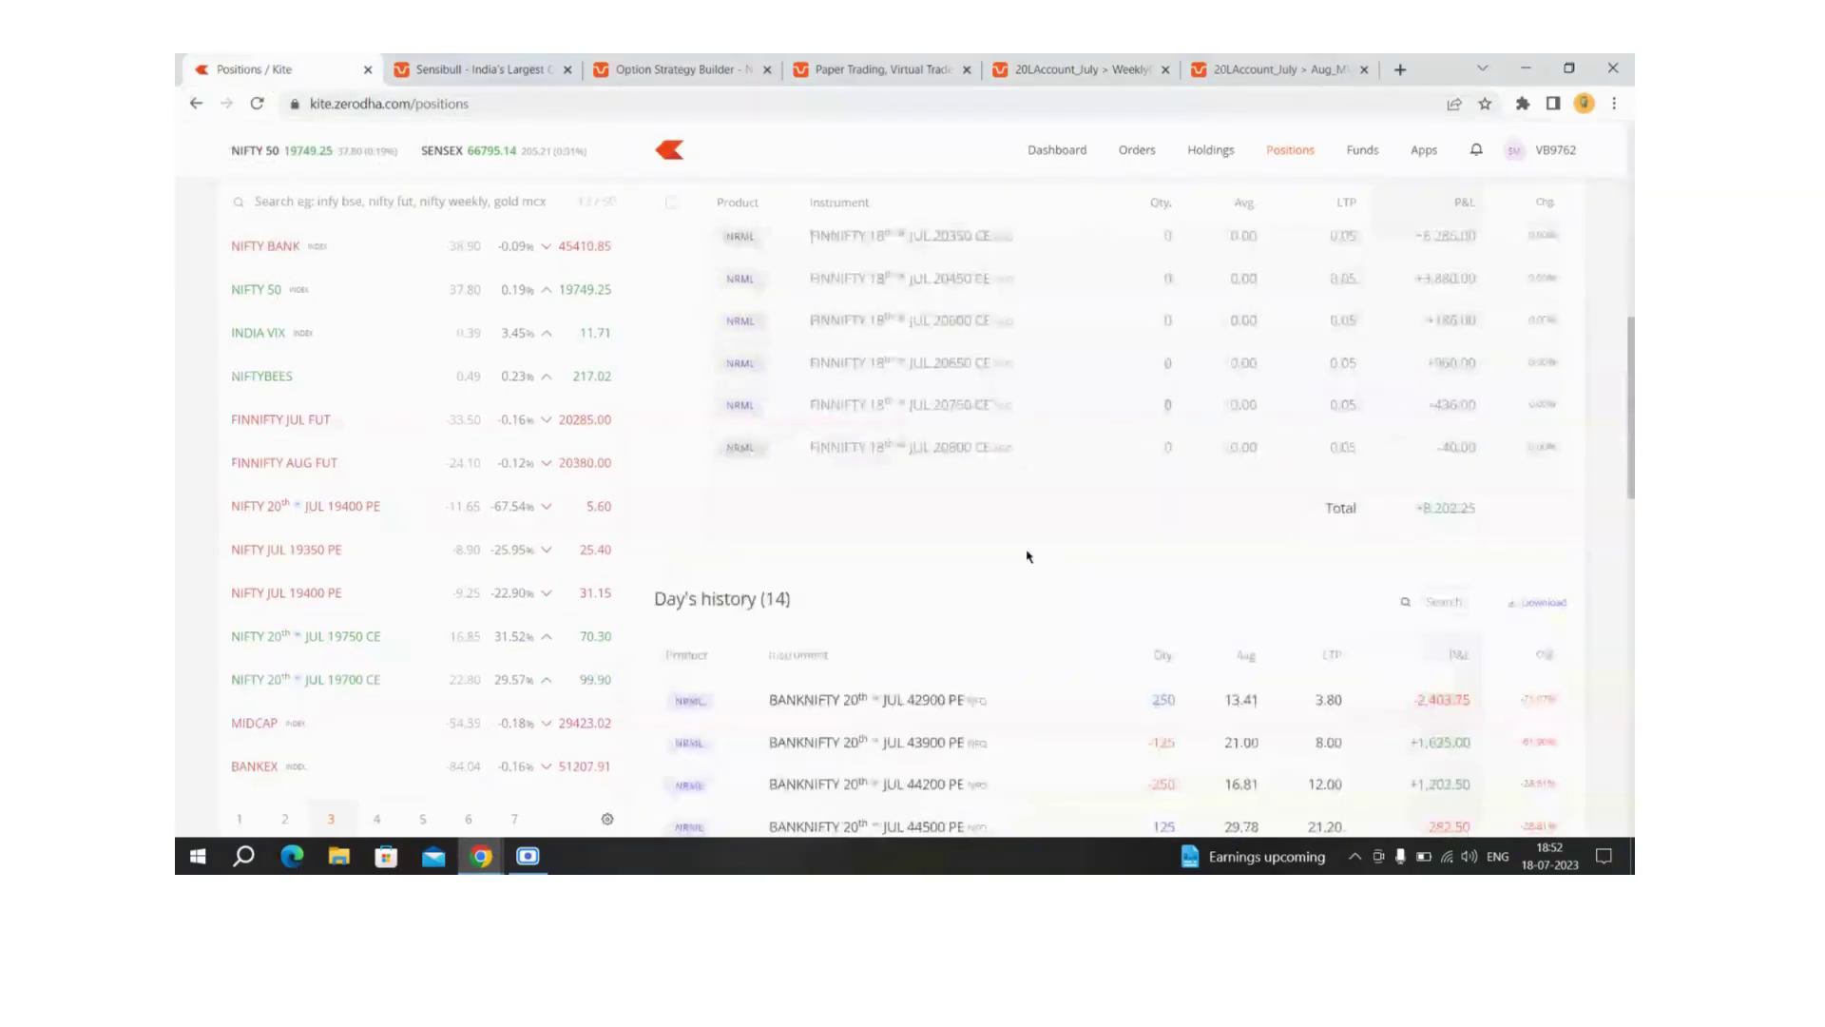
pyautogui.scroll(10, 1027, 557)
# Review the expired FINNIFTY real positions and their max profit and max loss figures
pyautogui.click(665, 69)
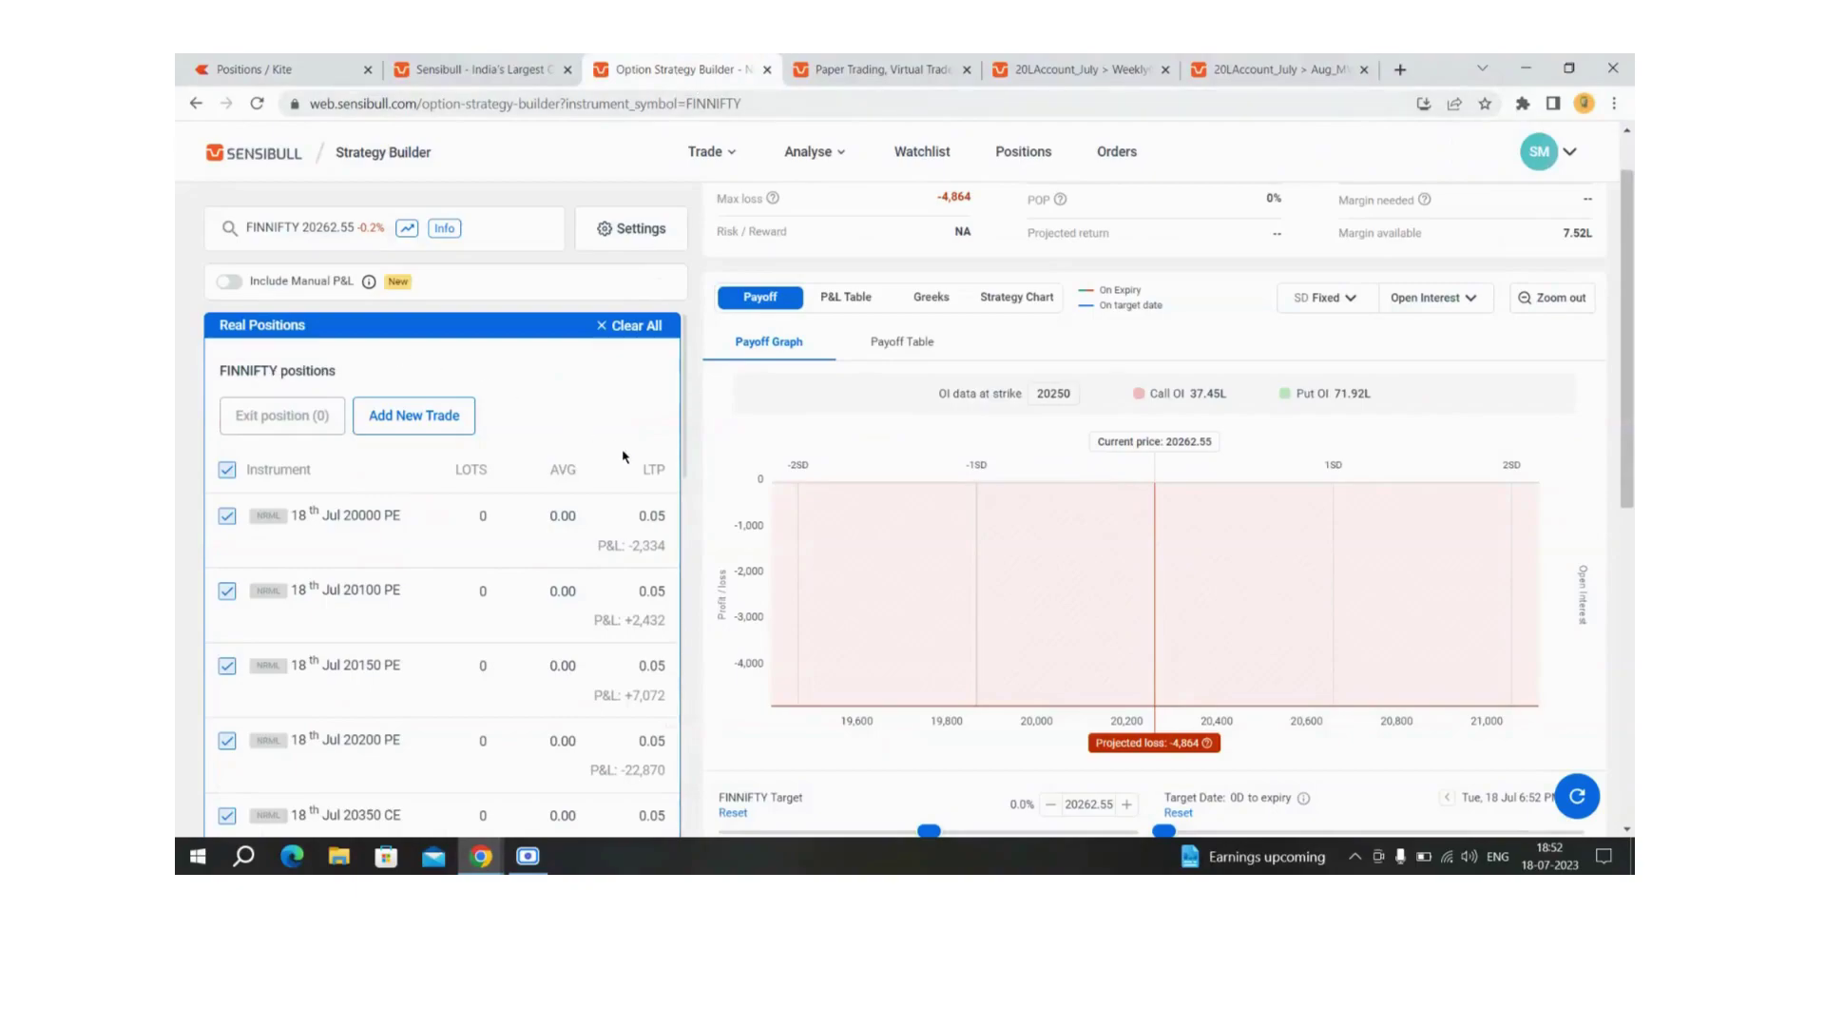
pyautogui.scroll(2, 624, 458)
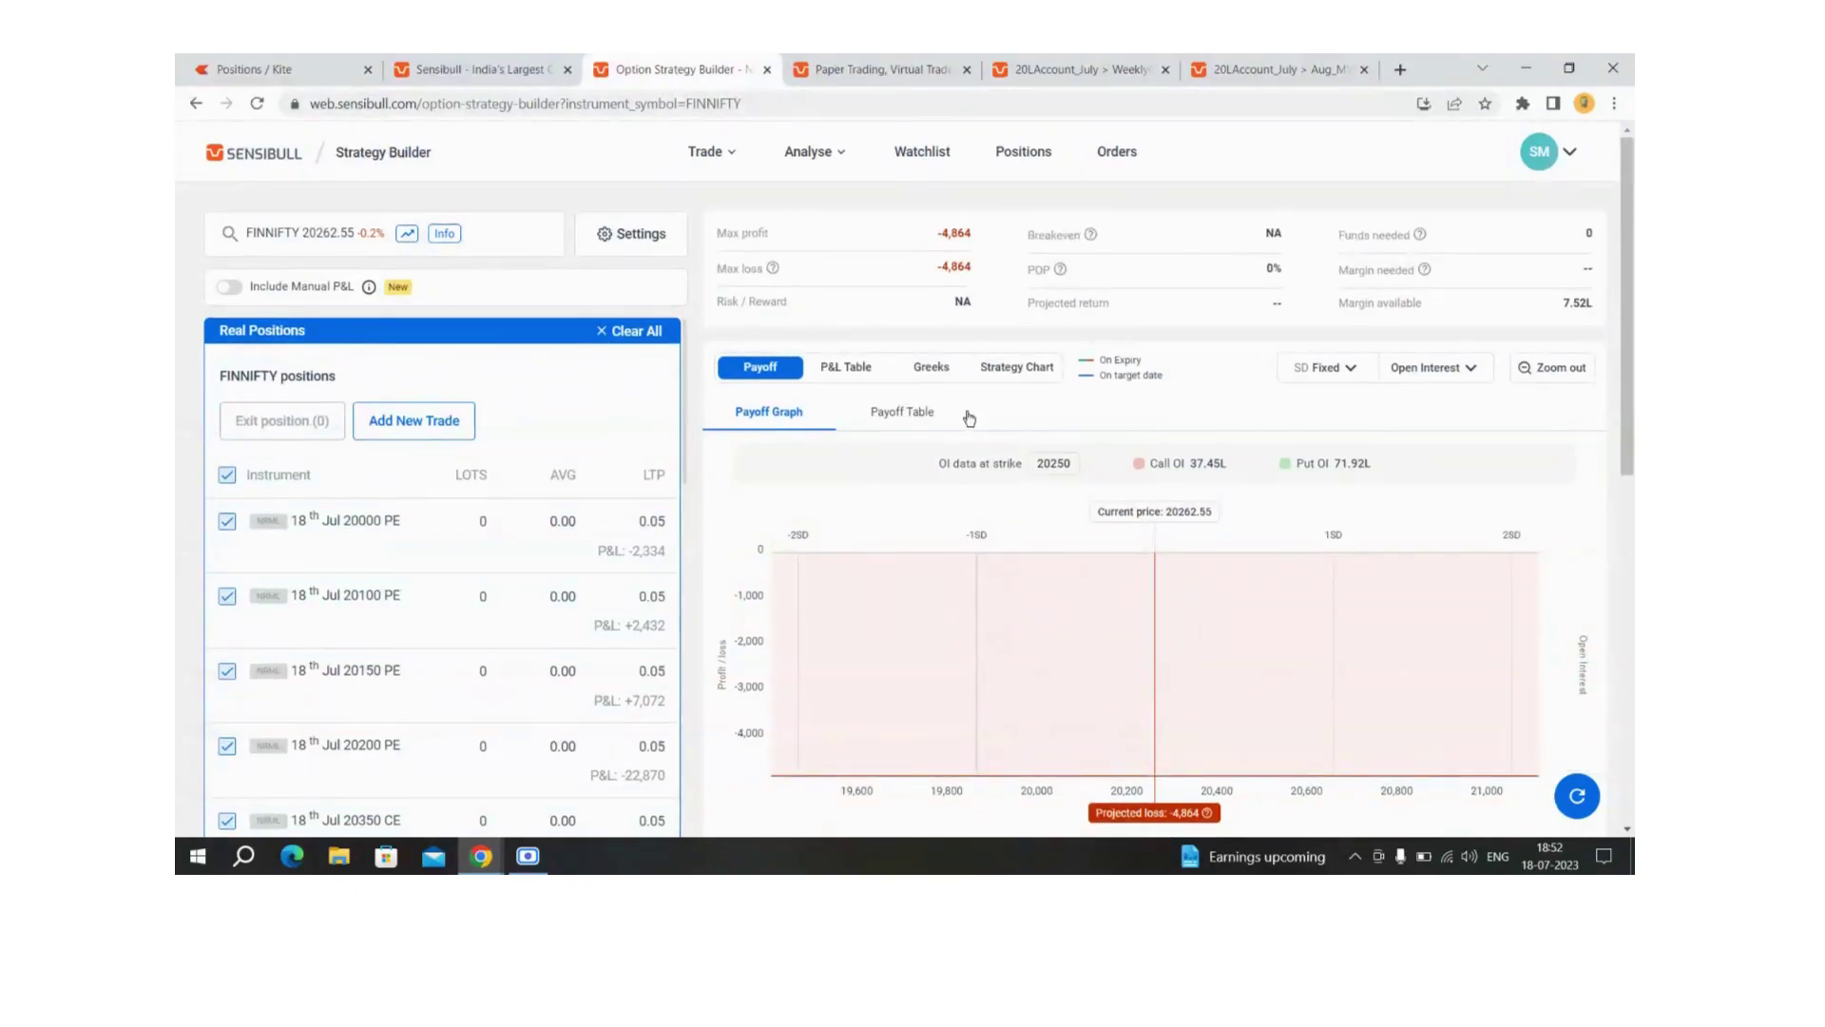
pyautogui.scroll(-2, 567, 559)
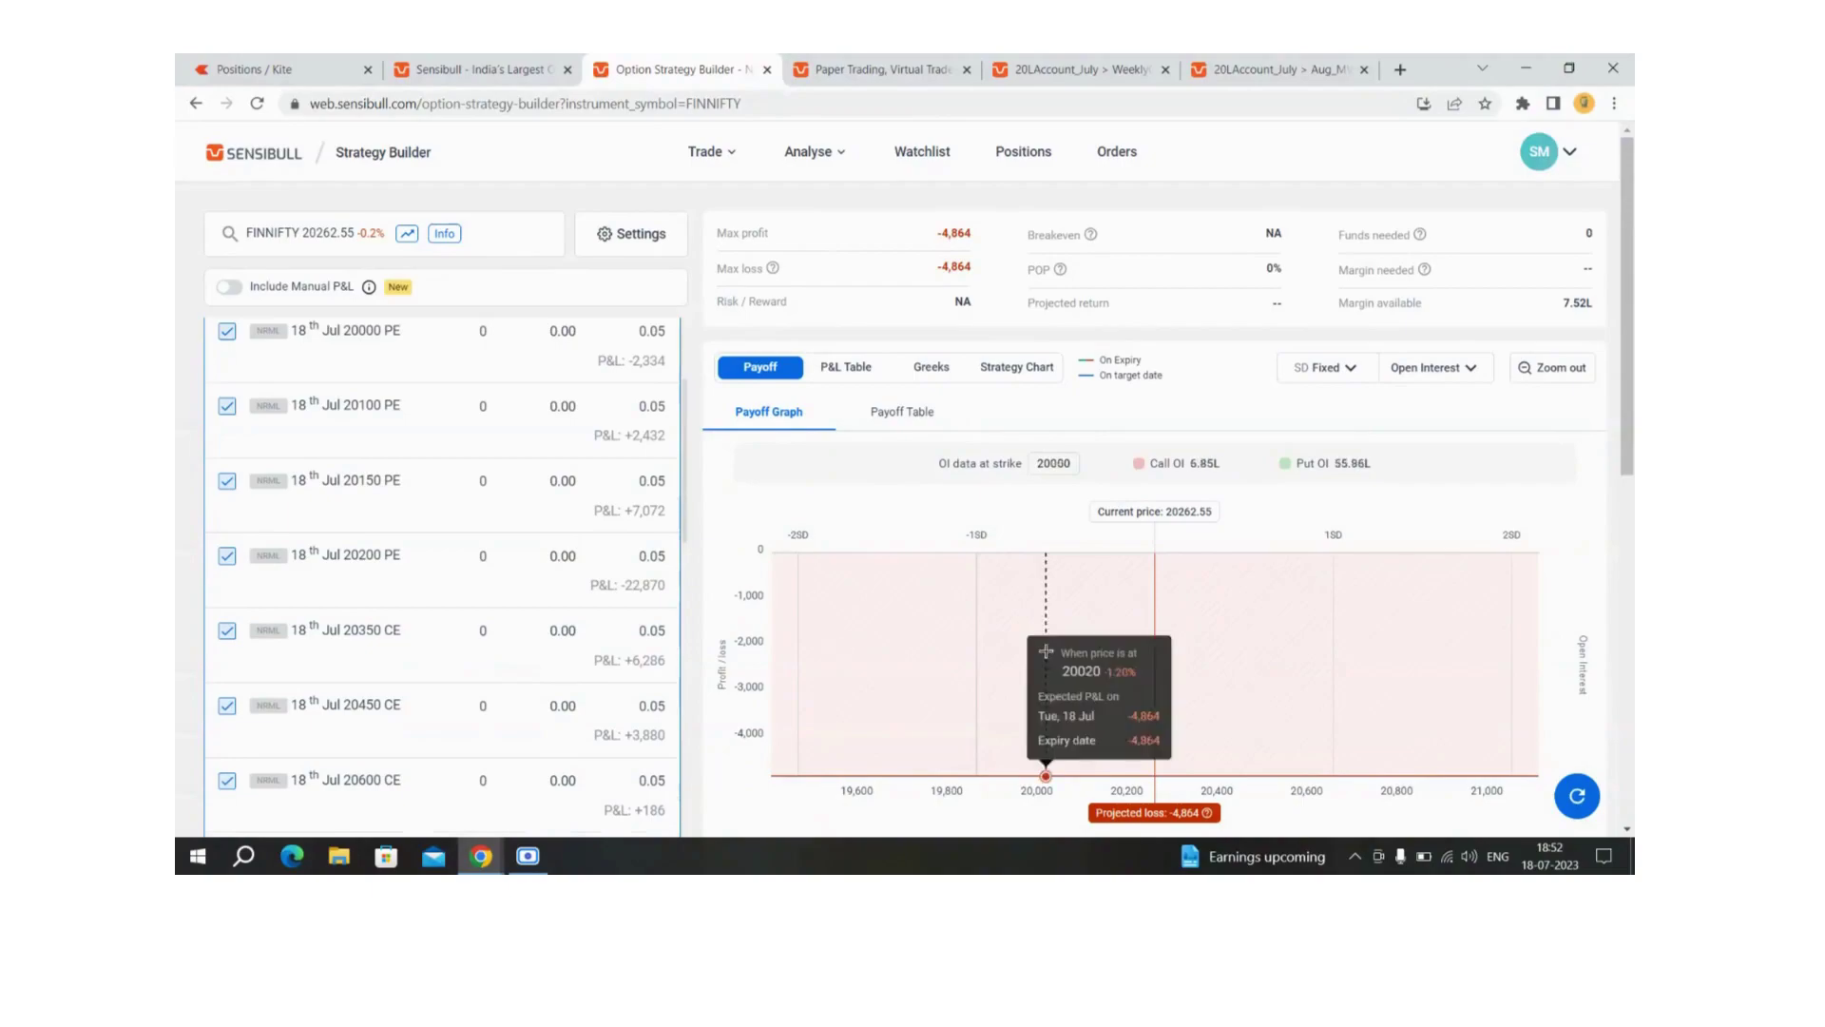
pyautogui.moveTo(928, 234); pyautogui.dragTo(1026, 252)
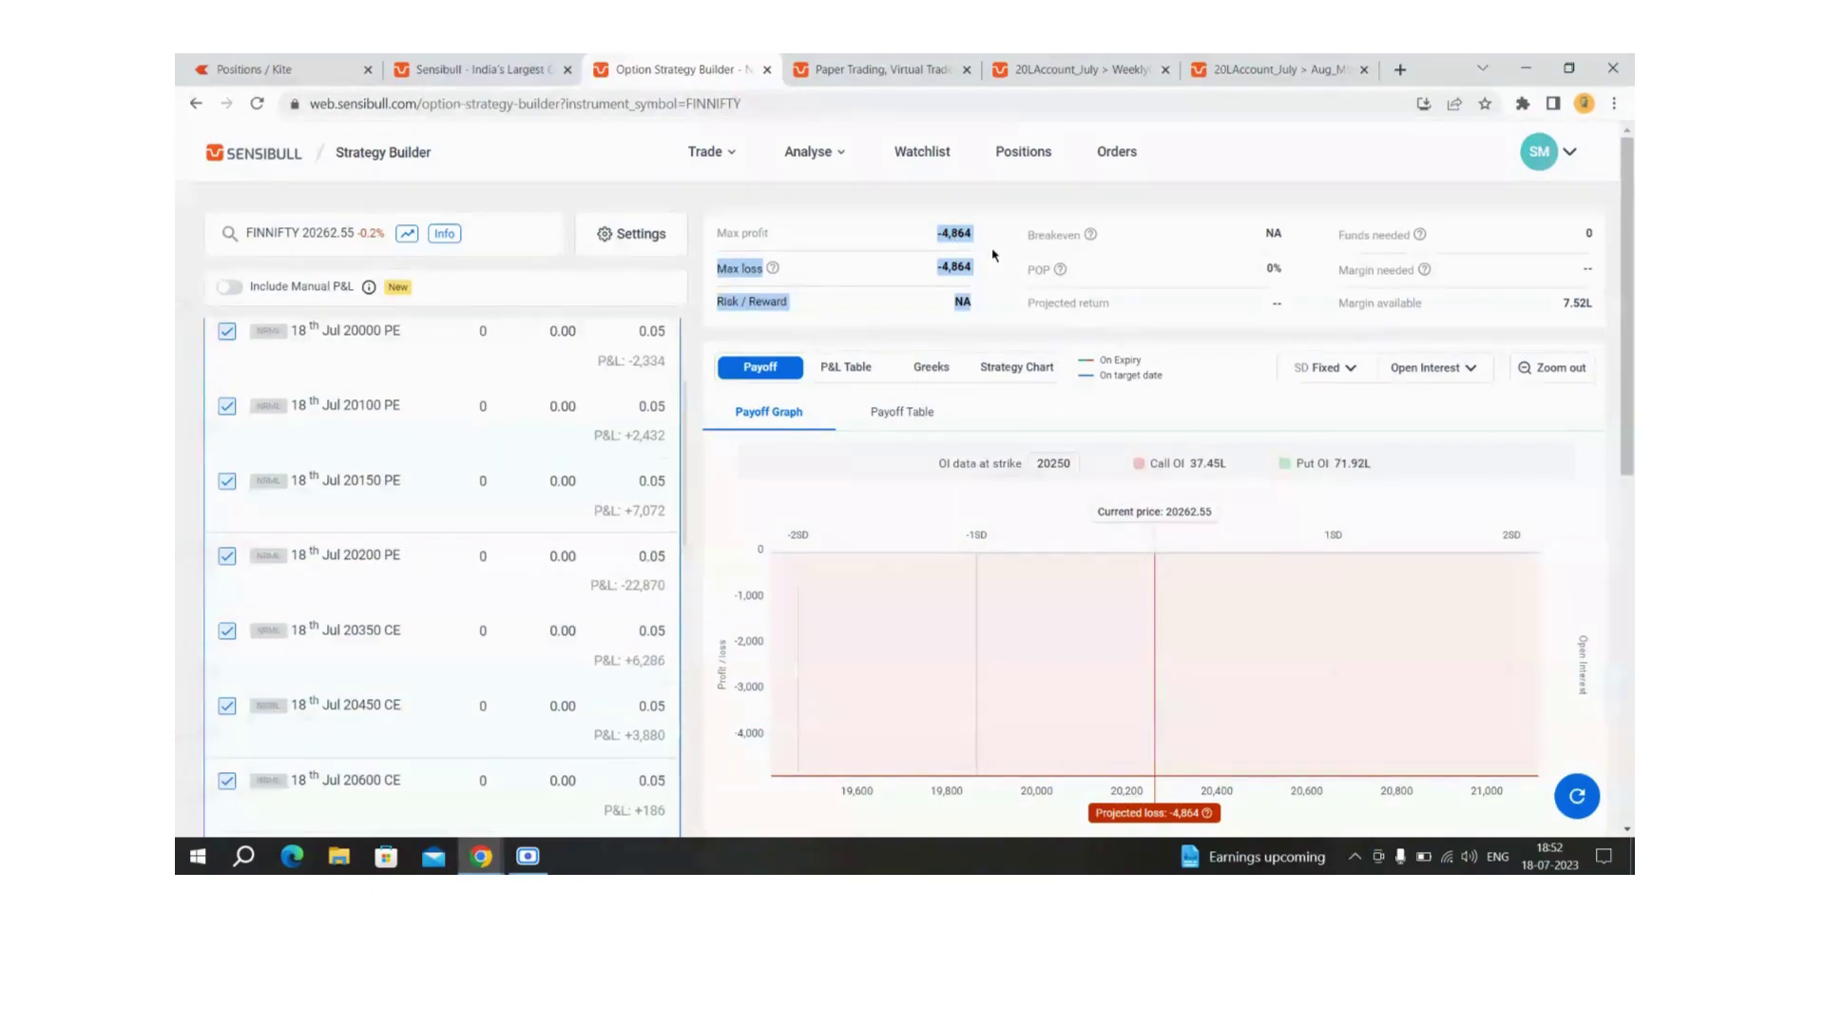
# Check the FINNIFTY total P&L of -4,864, then bring up the FINNIFTY chart window
pyautogui.scroll(-4, 494, 591)
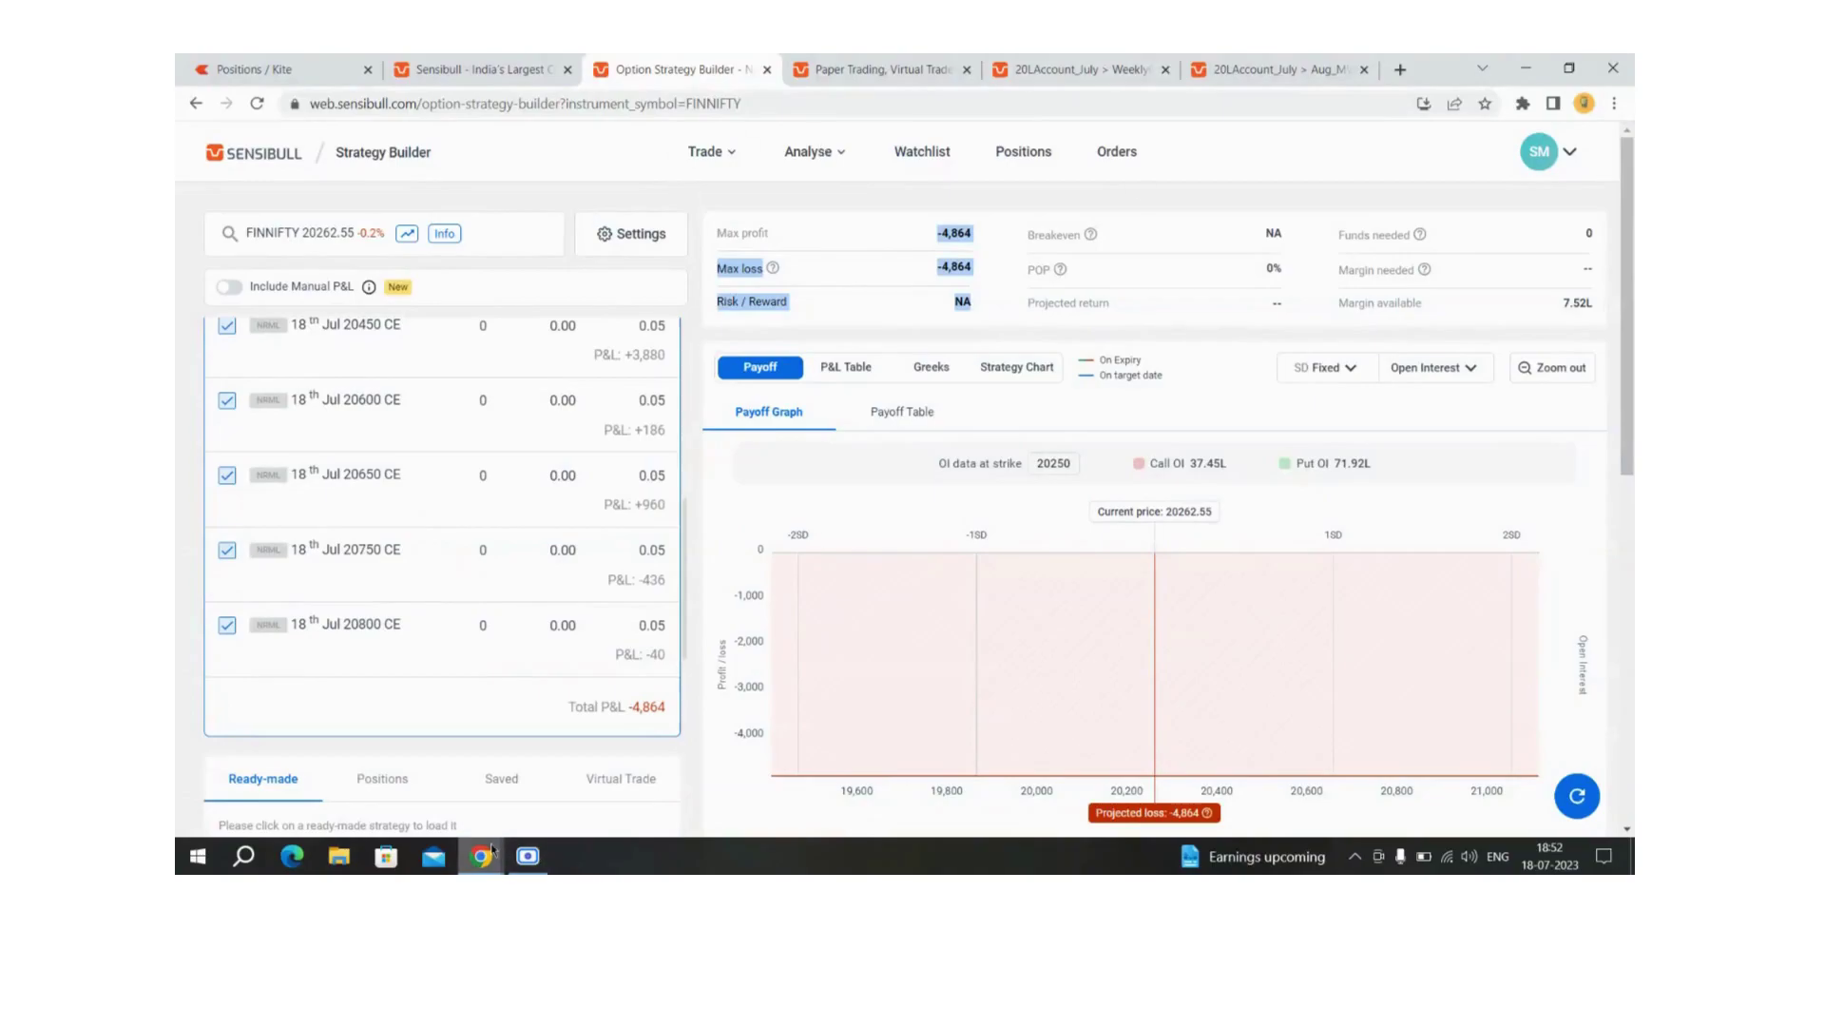
pyautogui.moveTo(481, 855)
pyautogui.click(484, 775)
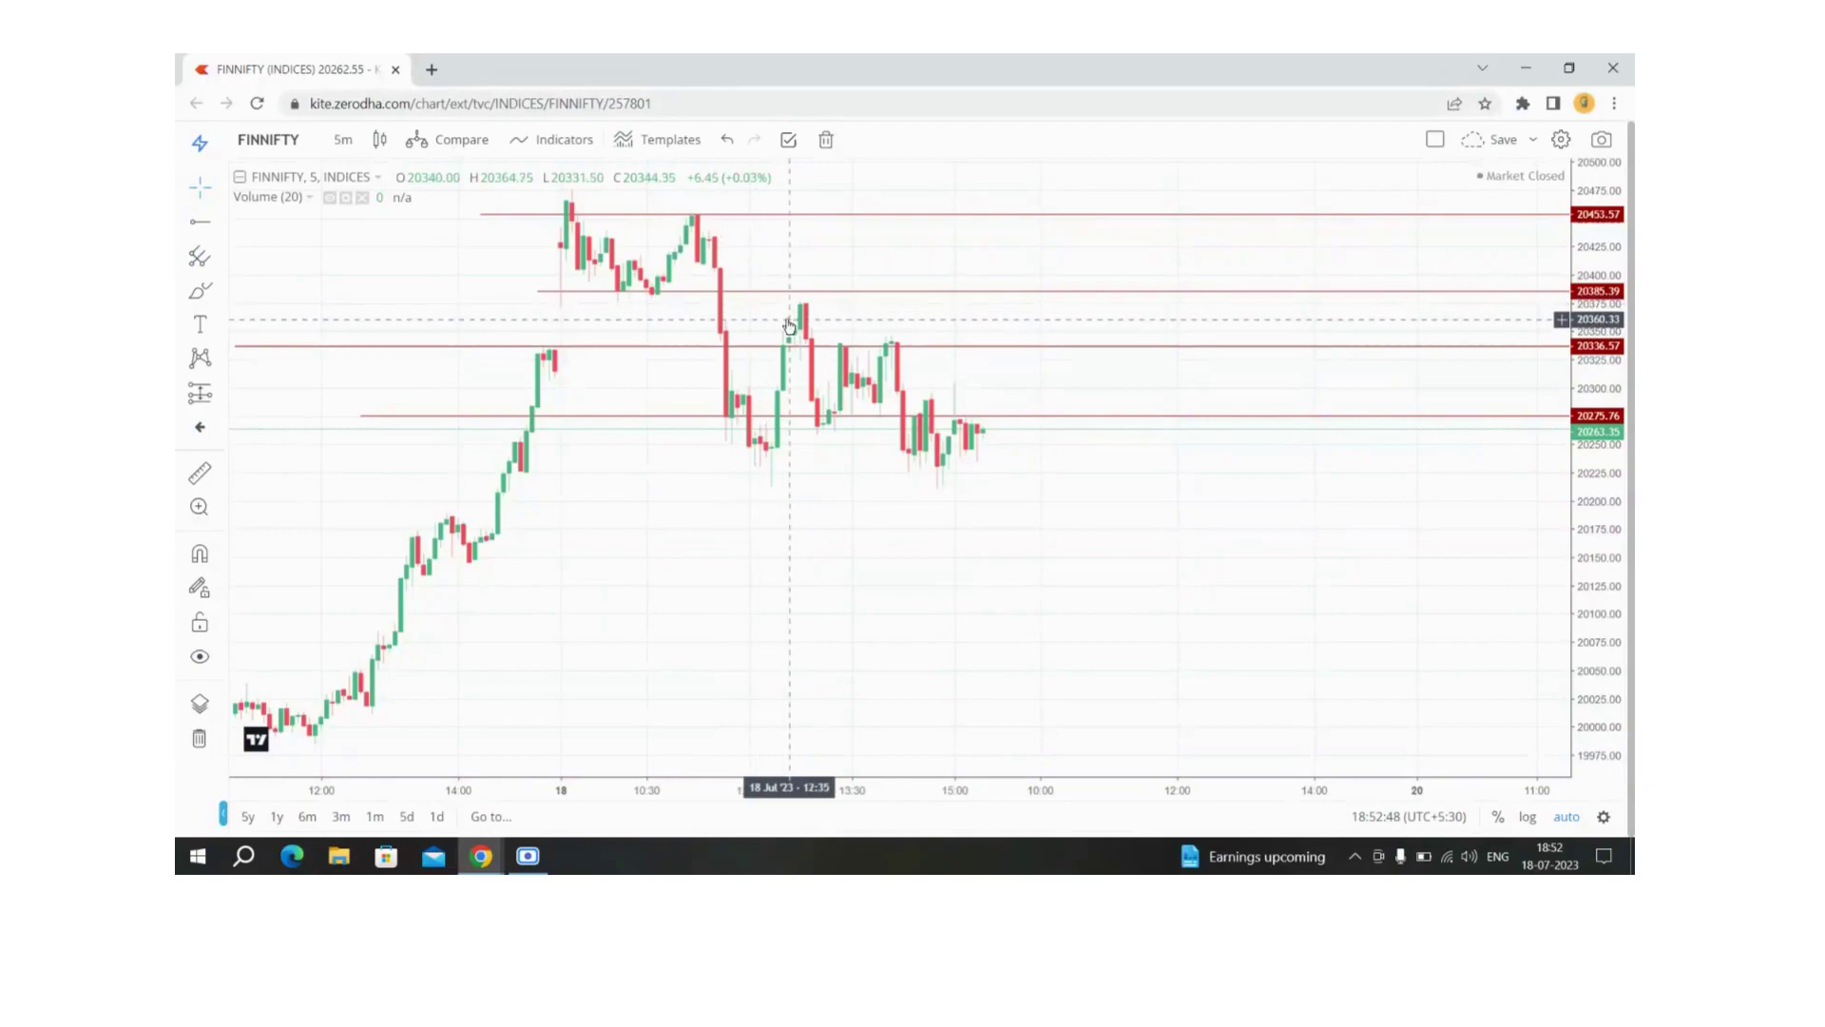
pyautogui.click(840, 346)
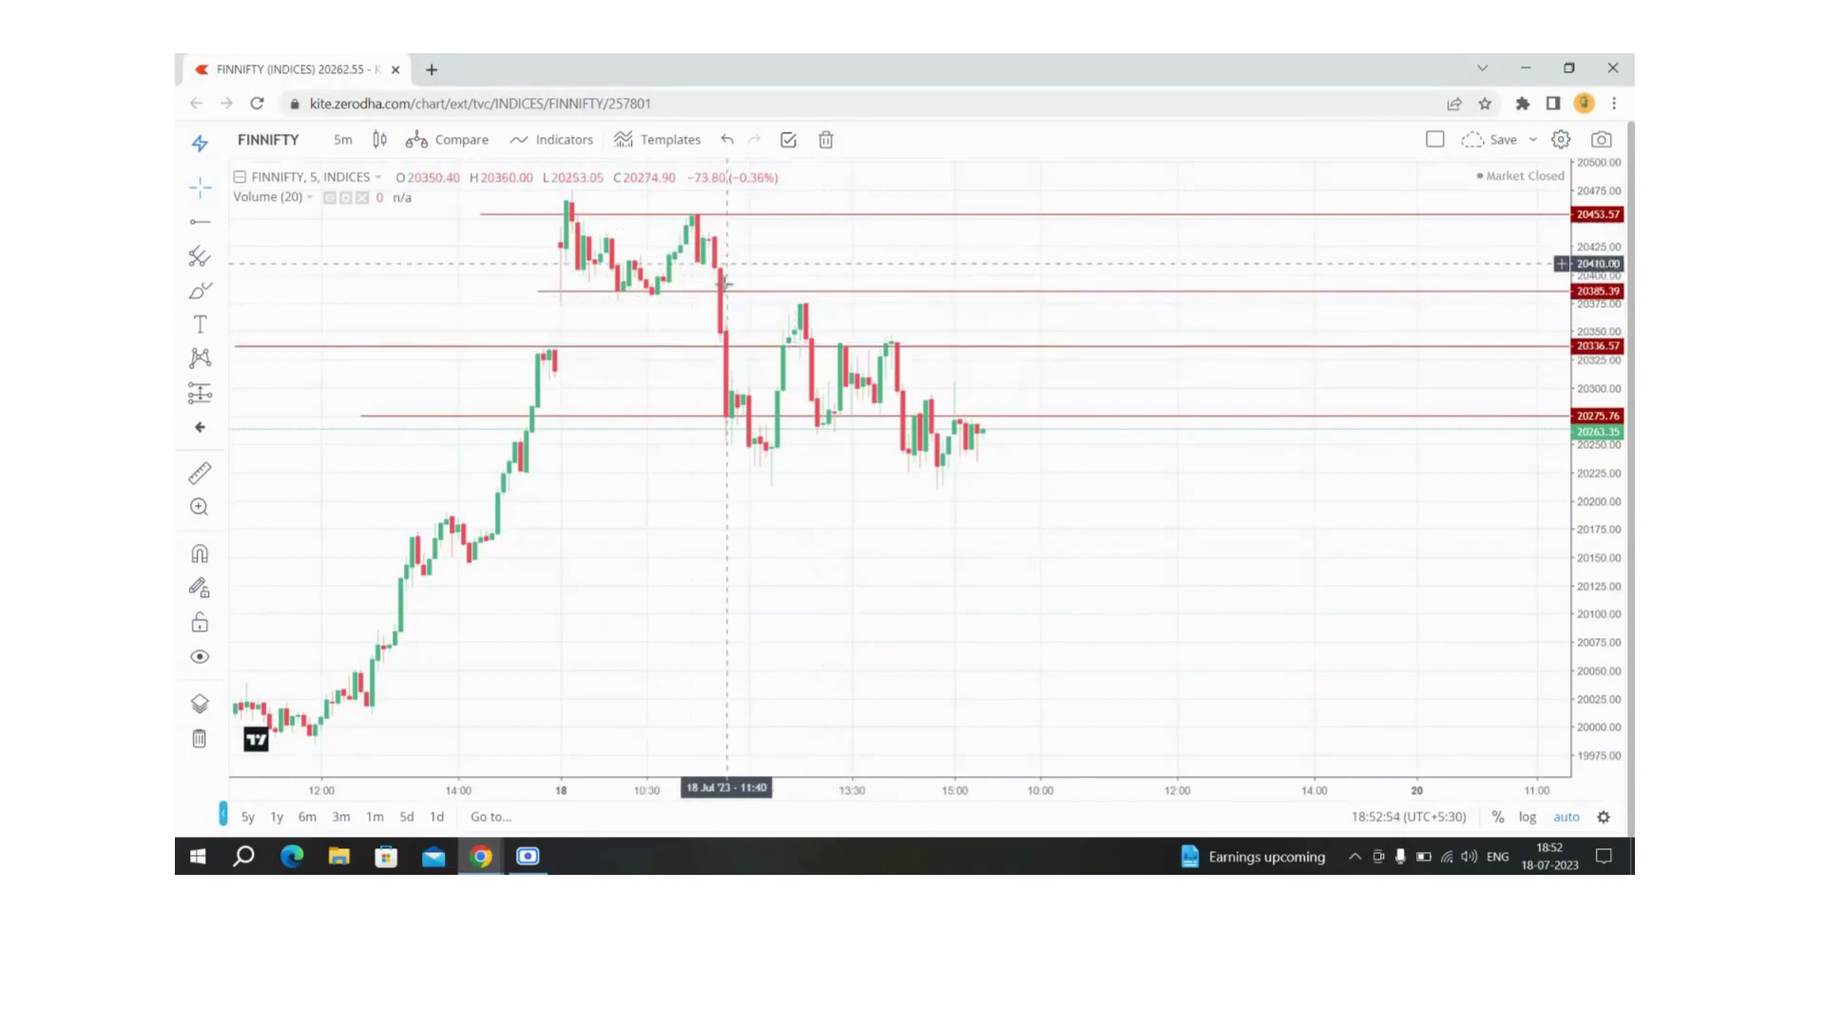
pyautogui.click(810, 349)
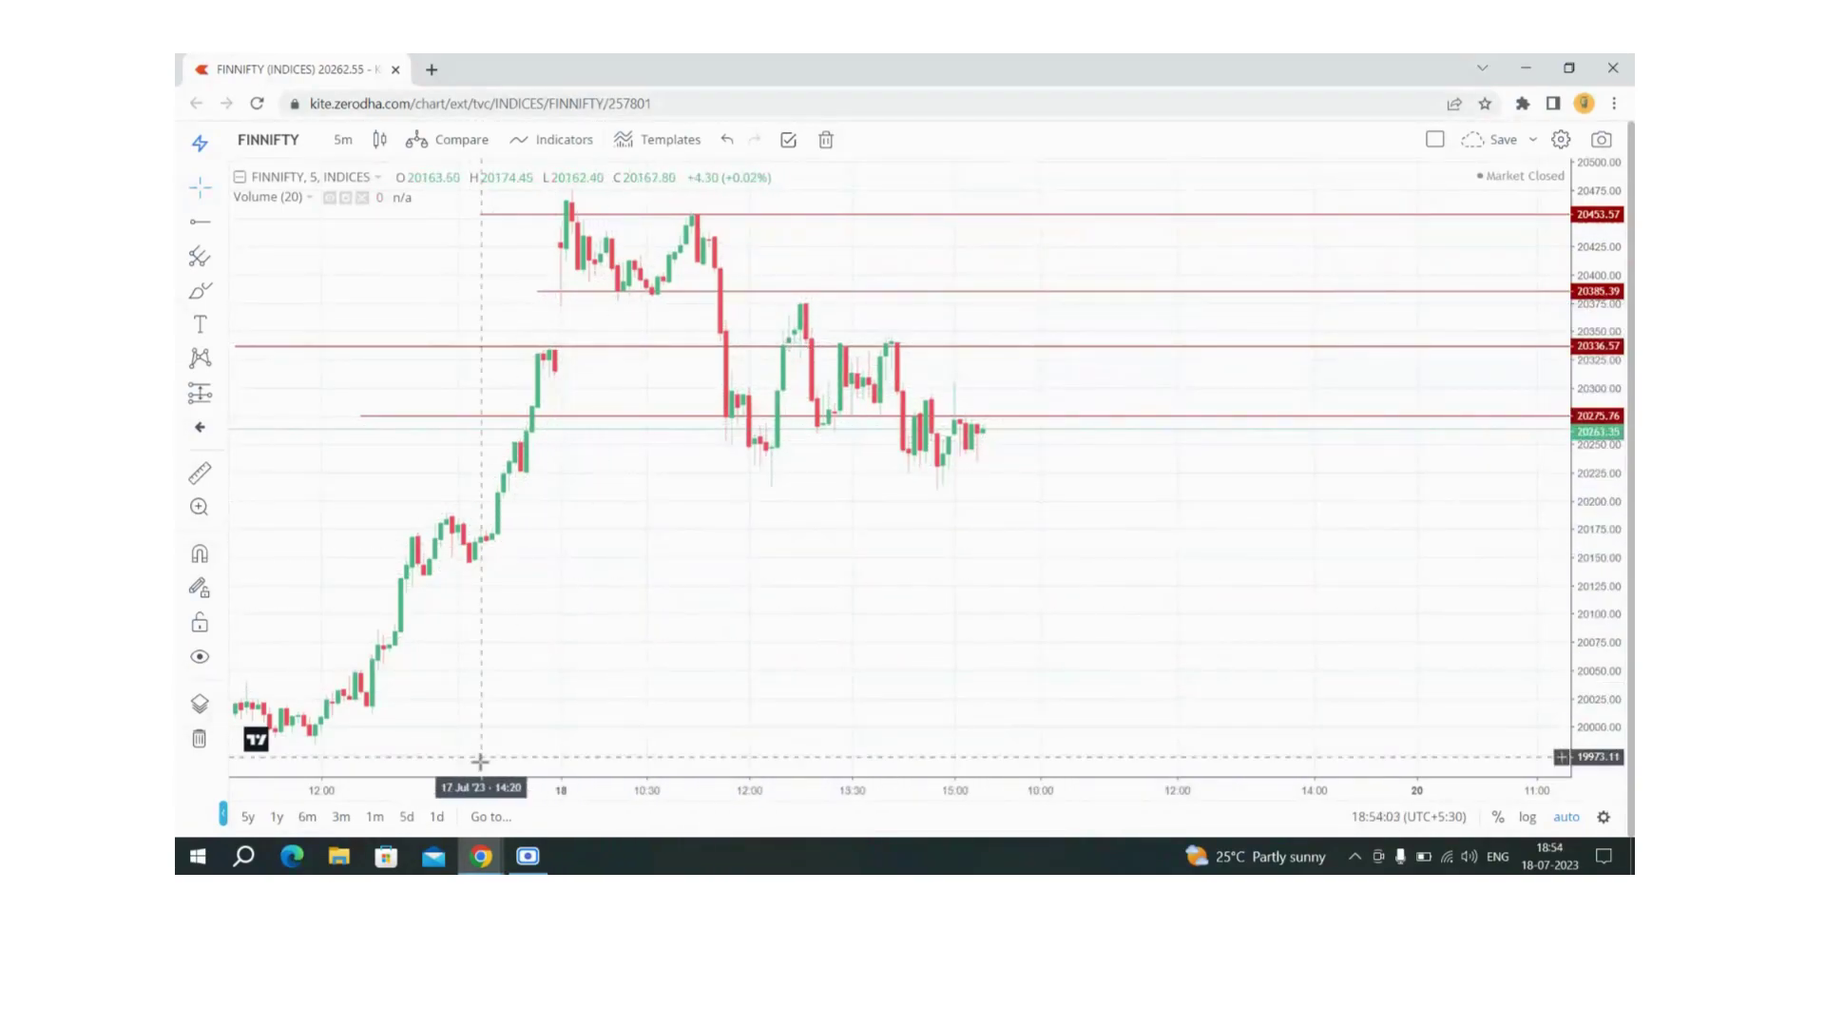
pyautogui.moveTo(481, 861)
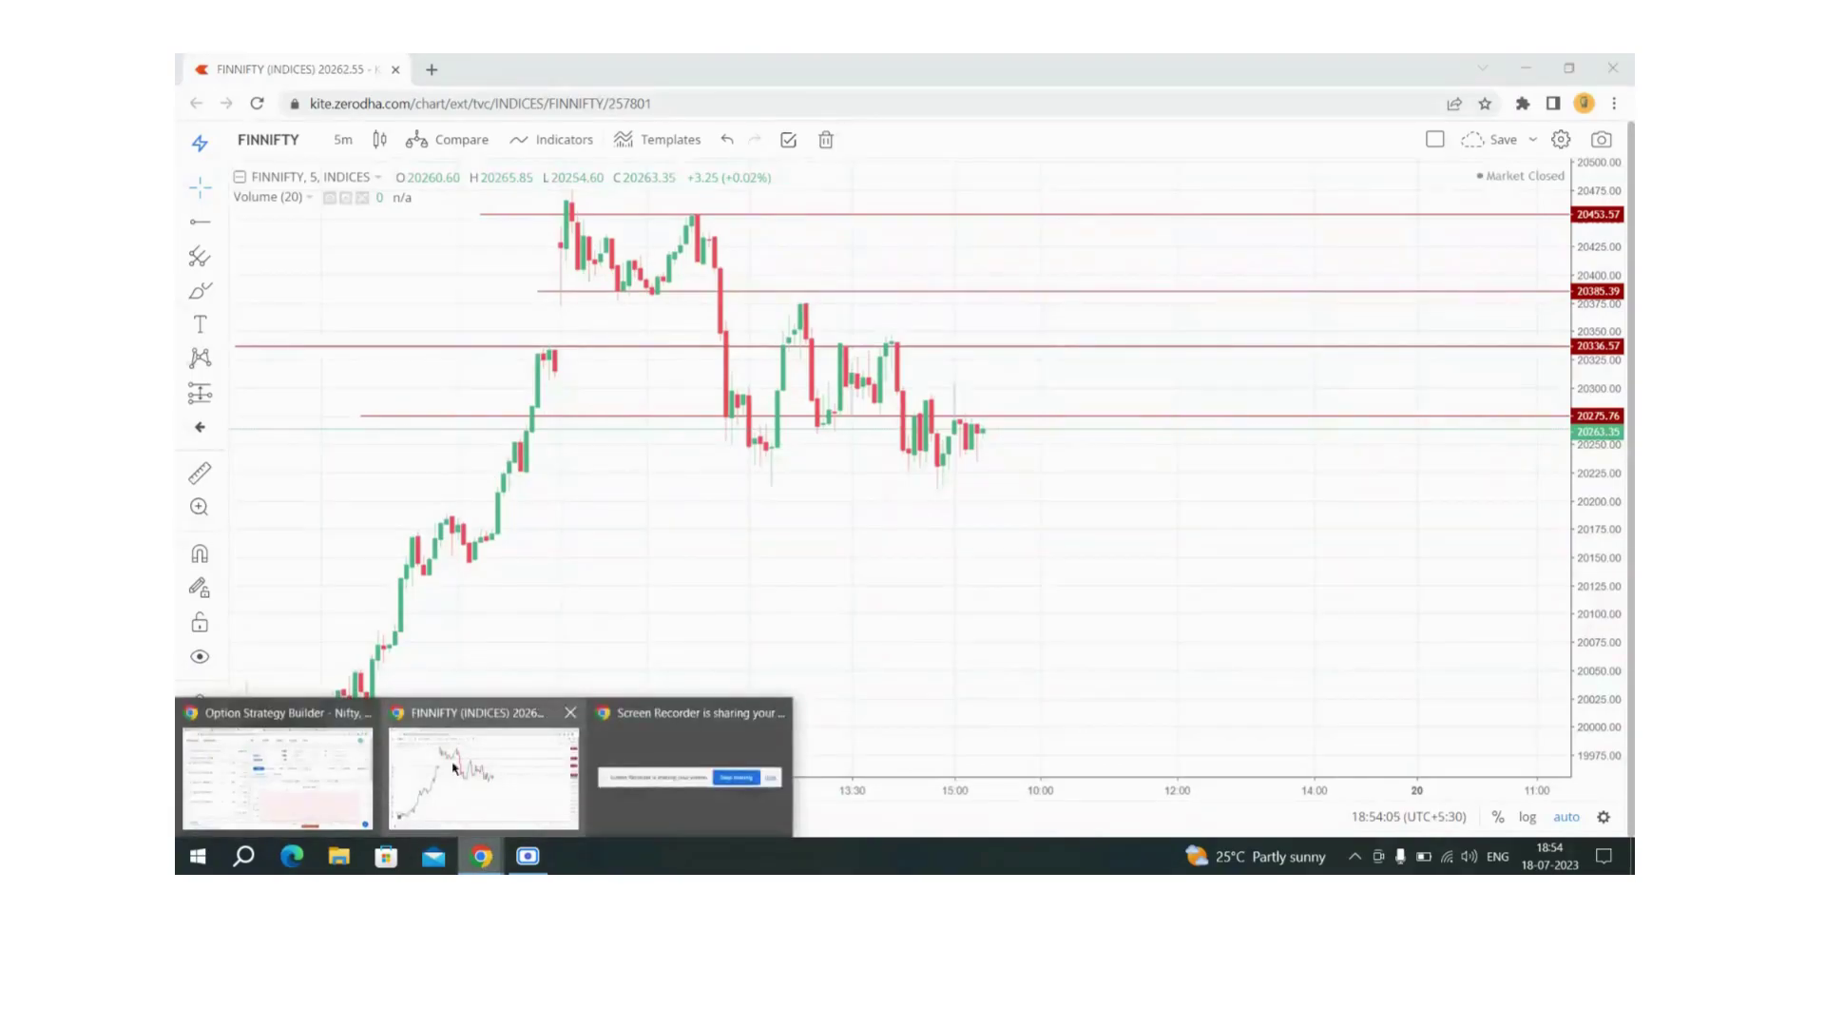
pyautogui.click(359, 768)
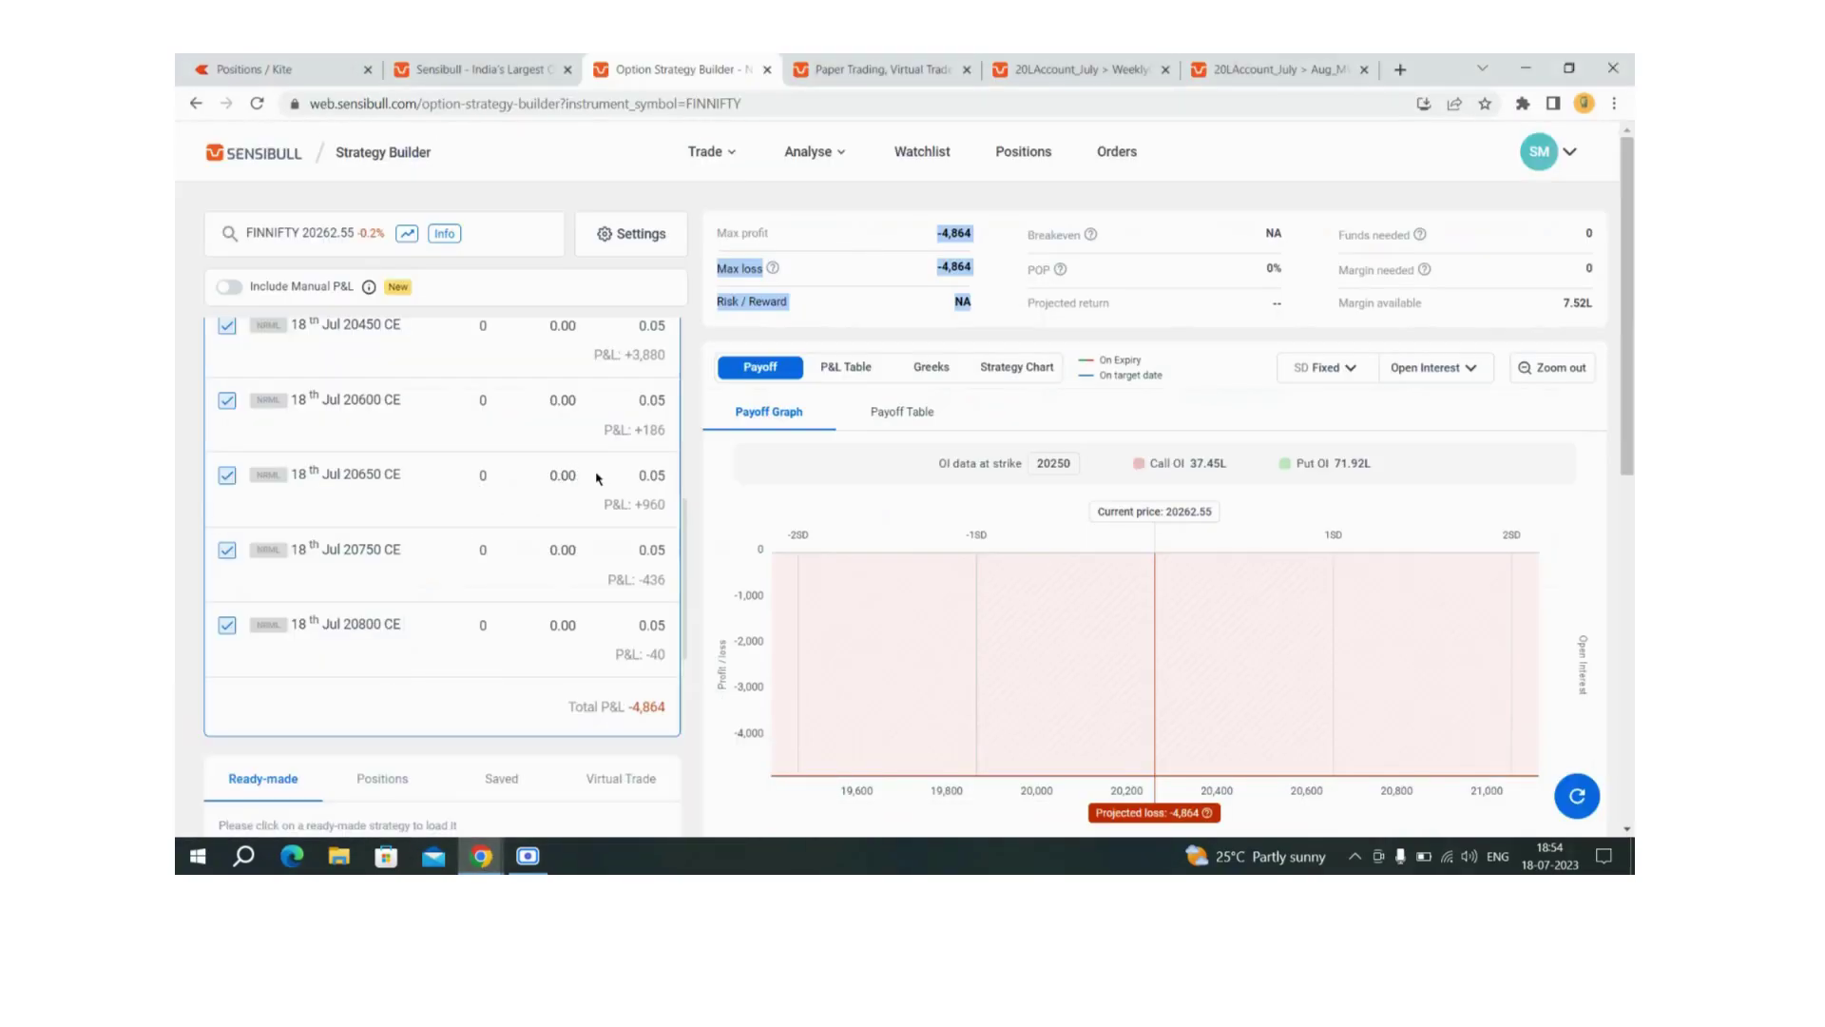
pyautogui.click(481, 856)
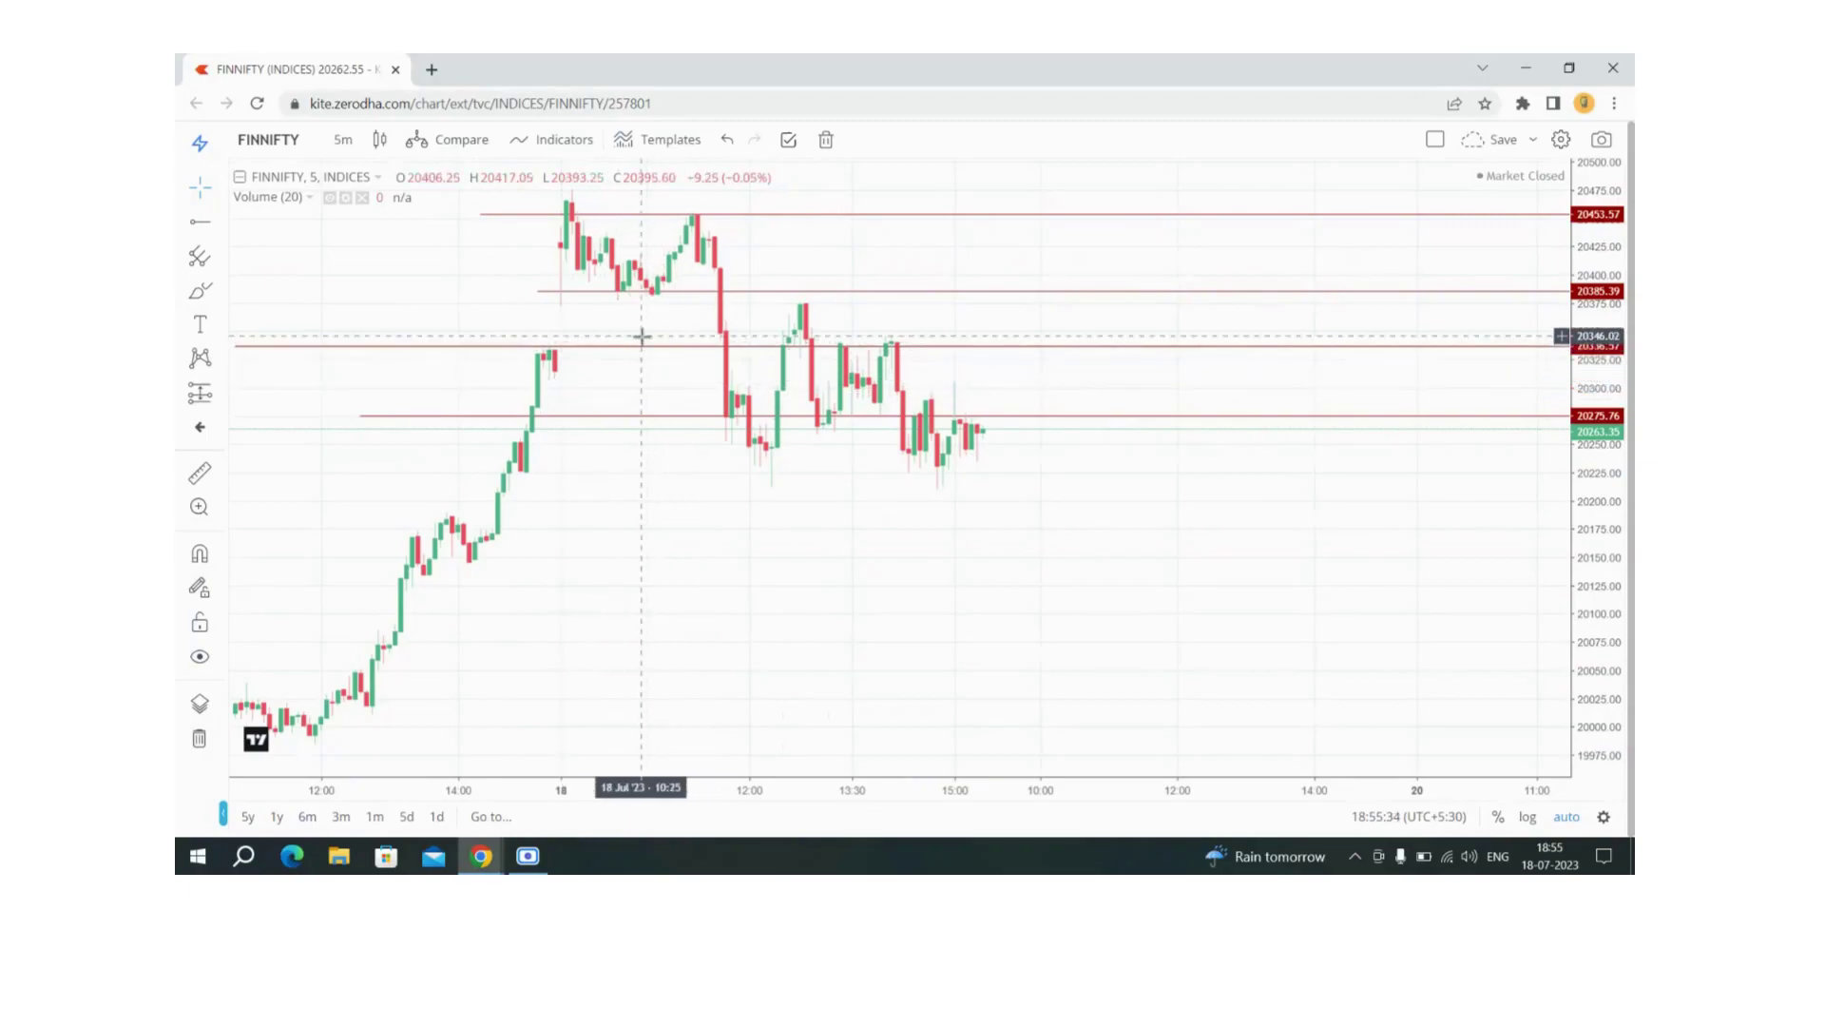
# Open the 20LAccount_July Weekly NIFTY virtual portfolio in Sensibull
pyautogui.hotkey('alt', 'Tab')
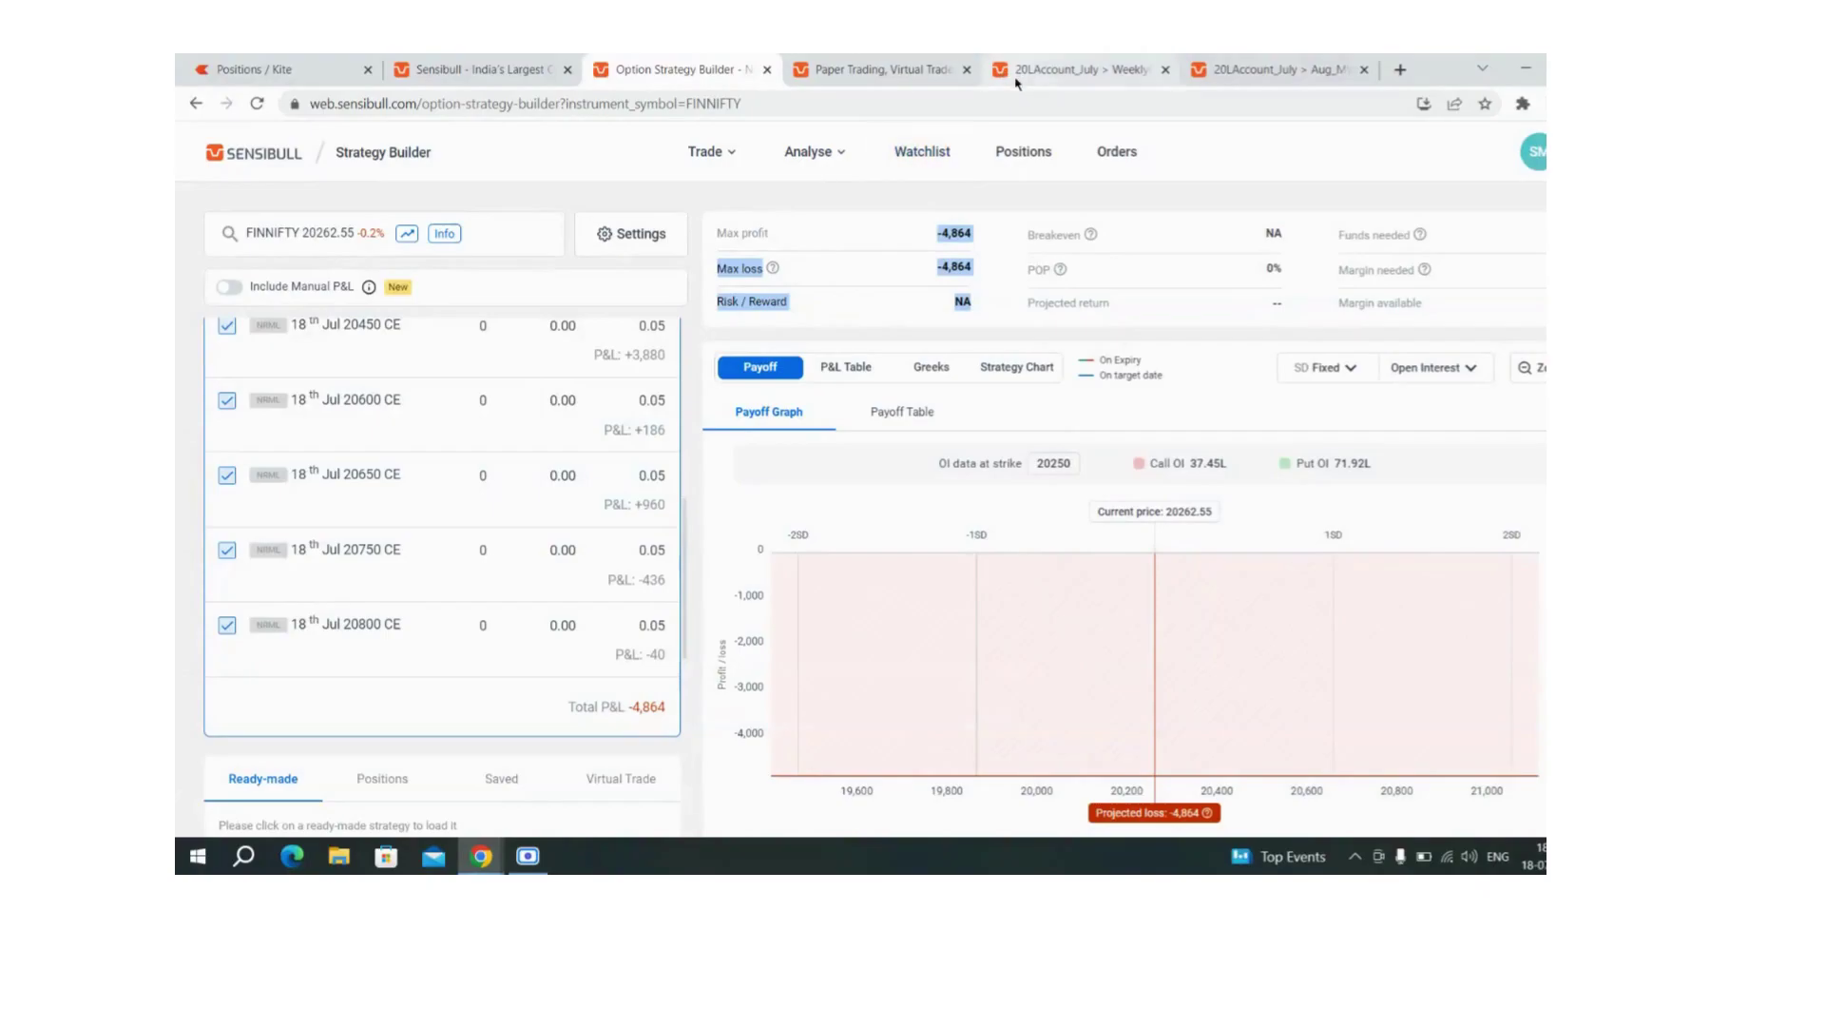
pyautogui.click(1053, 69)
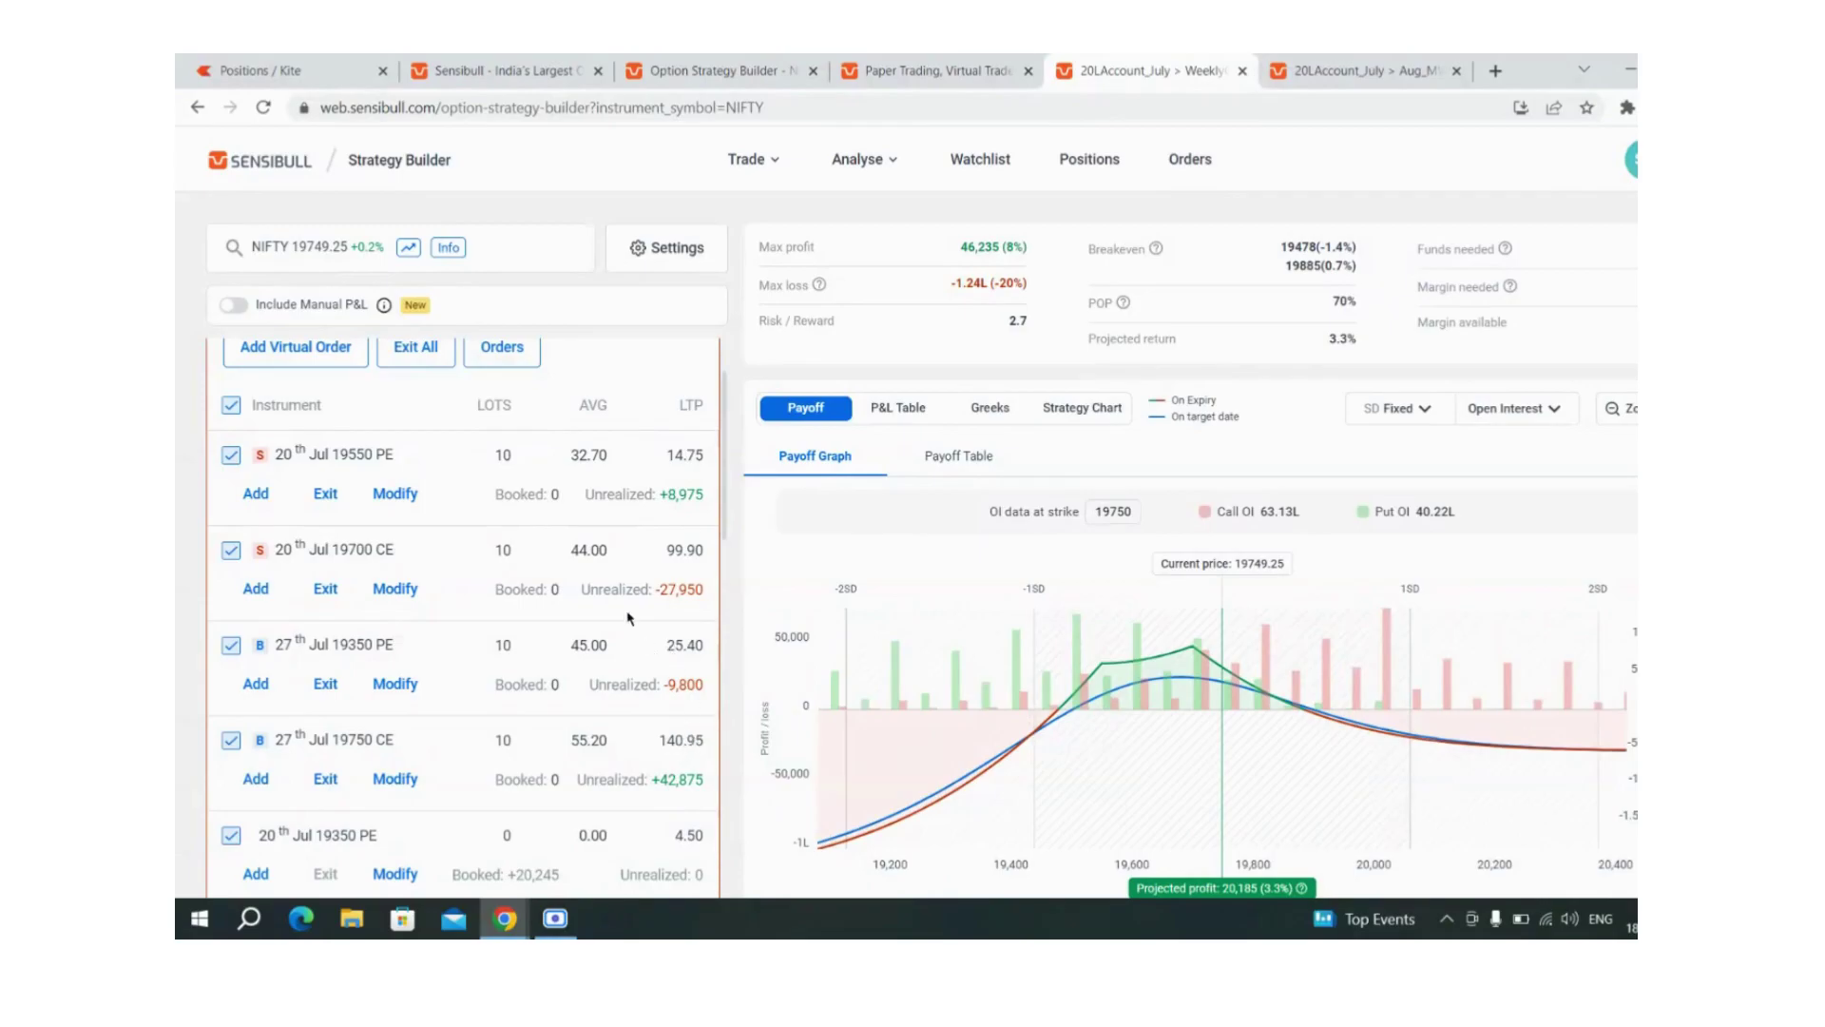
# Review the NIFTY 19700 CE position and the +11,382 total P&L
pyautogui.moveTo(408, 549); pyautogui.dragTo(332, 549)
pyautogui.scroll(-5, 592, 675)
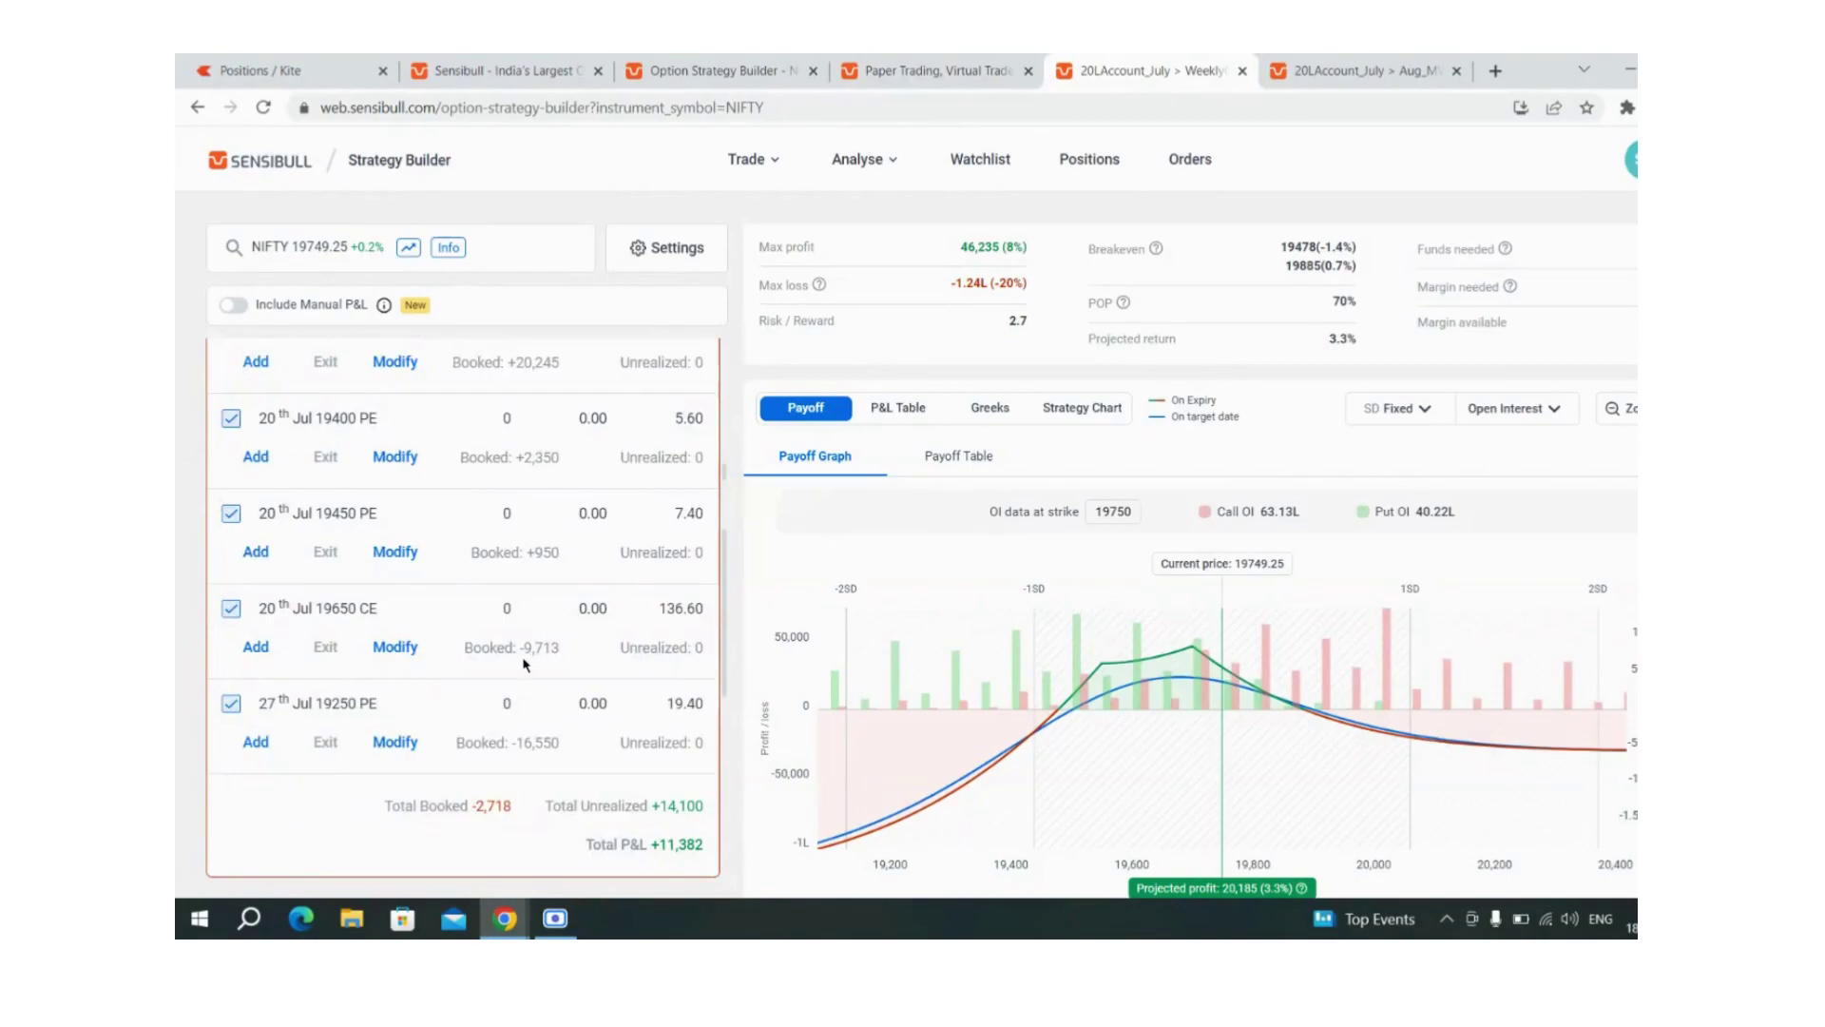
pyautogui.moveTo(713, 851); pyautogui.dragTo(567, 853)
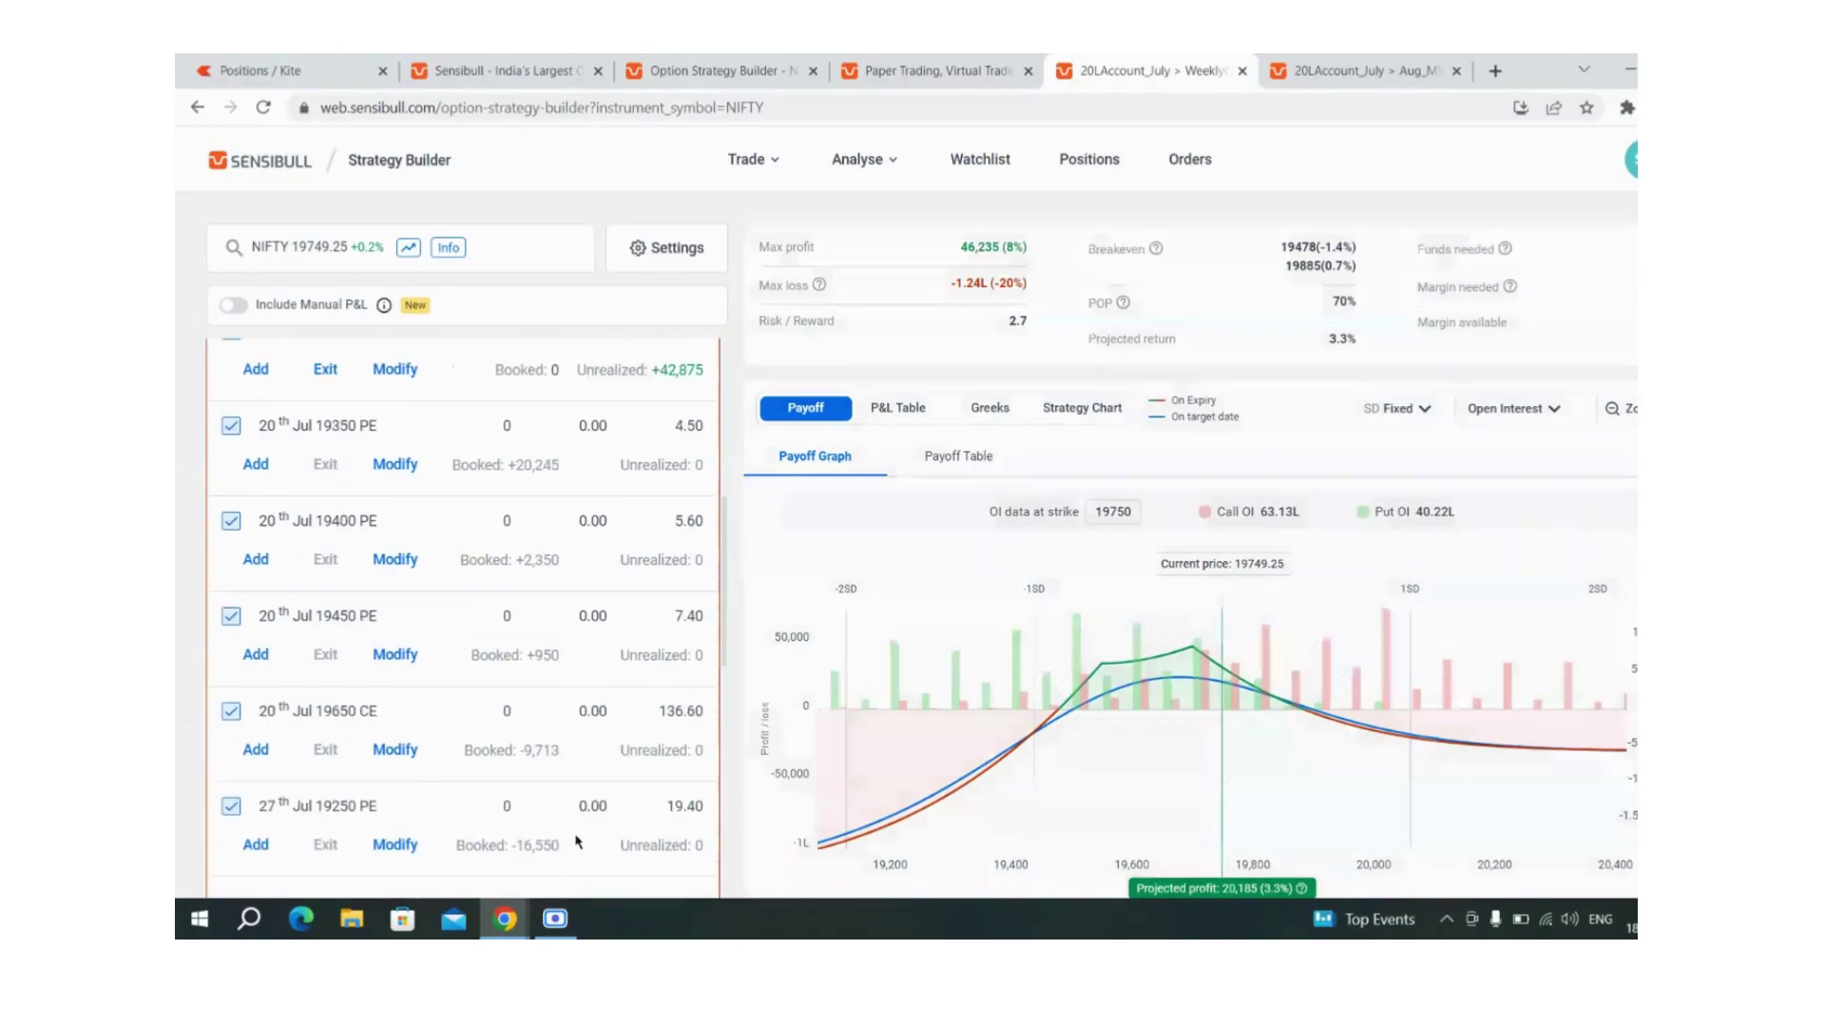
pyautogui.scroll(-1, 571, 838)
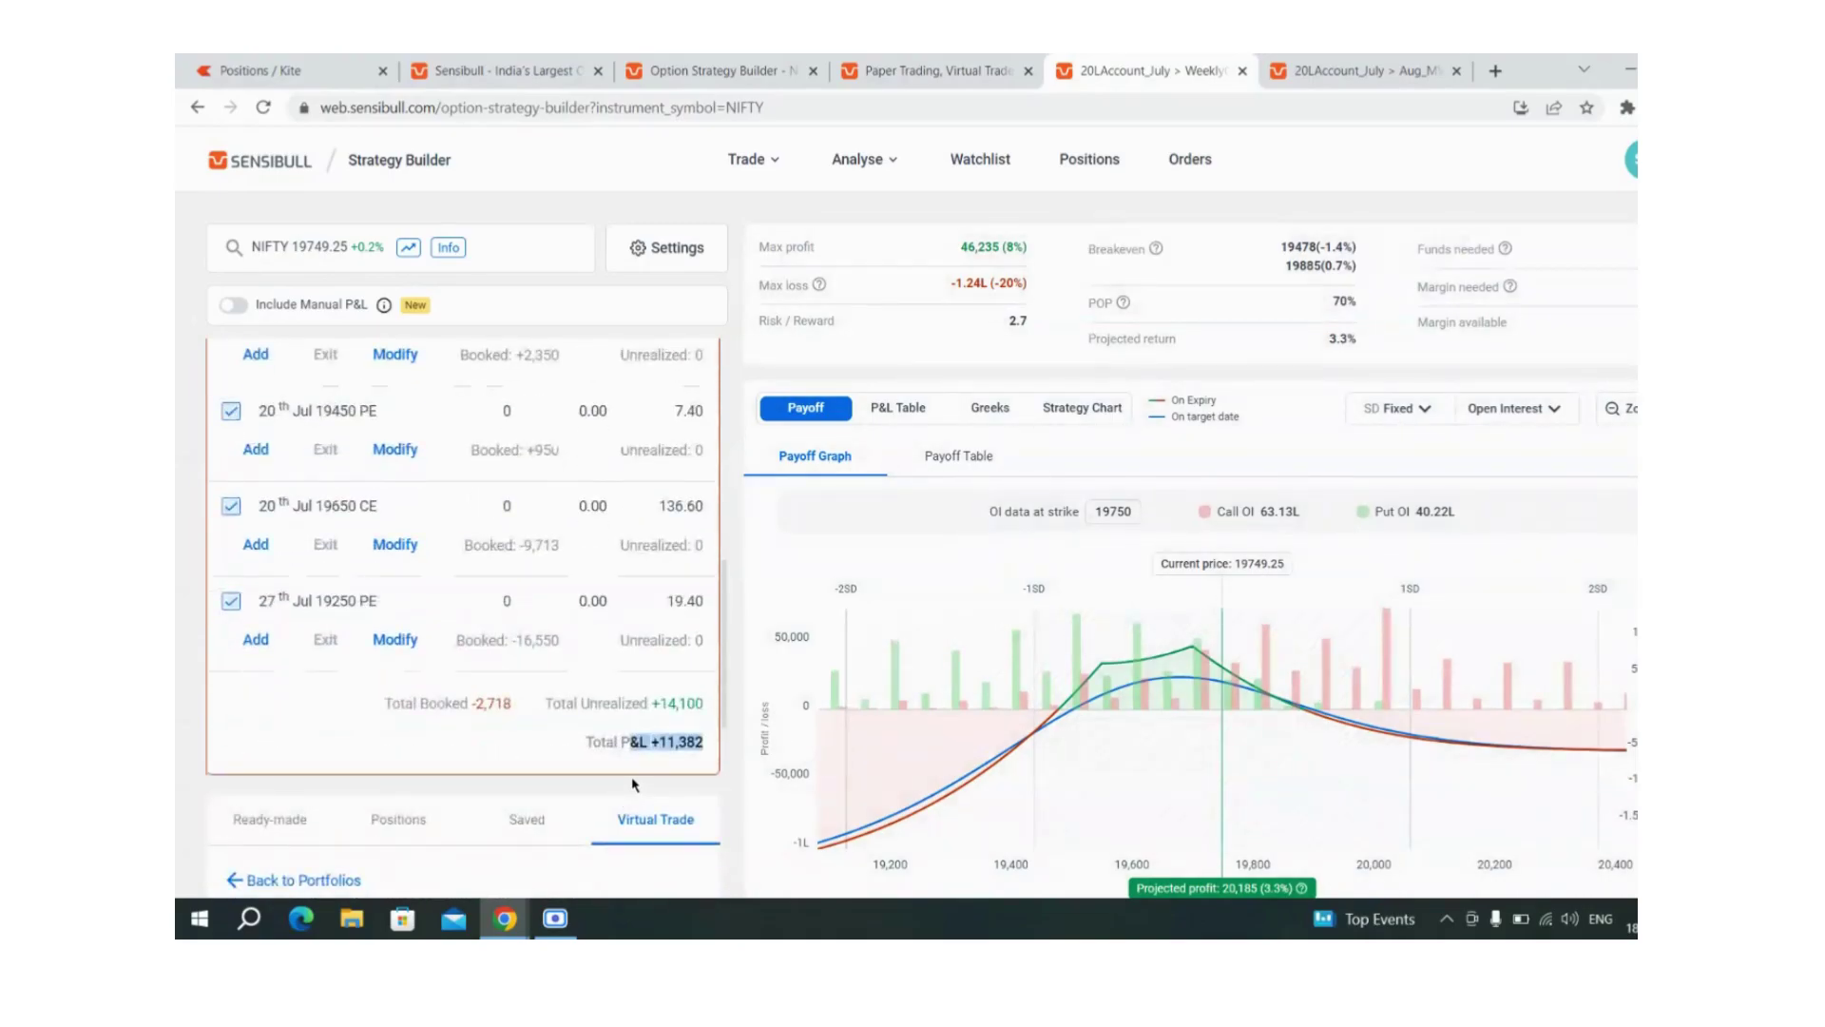
pyautogui.scroll(10, 635, 784)
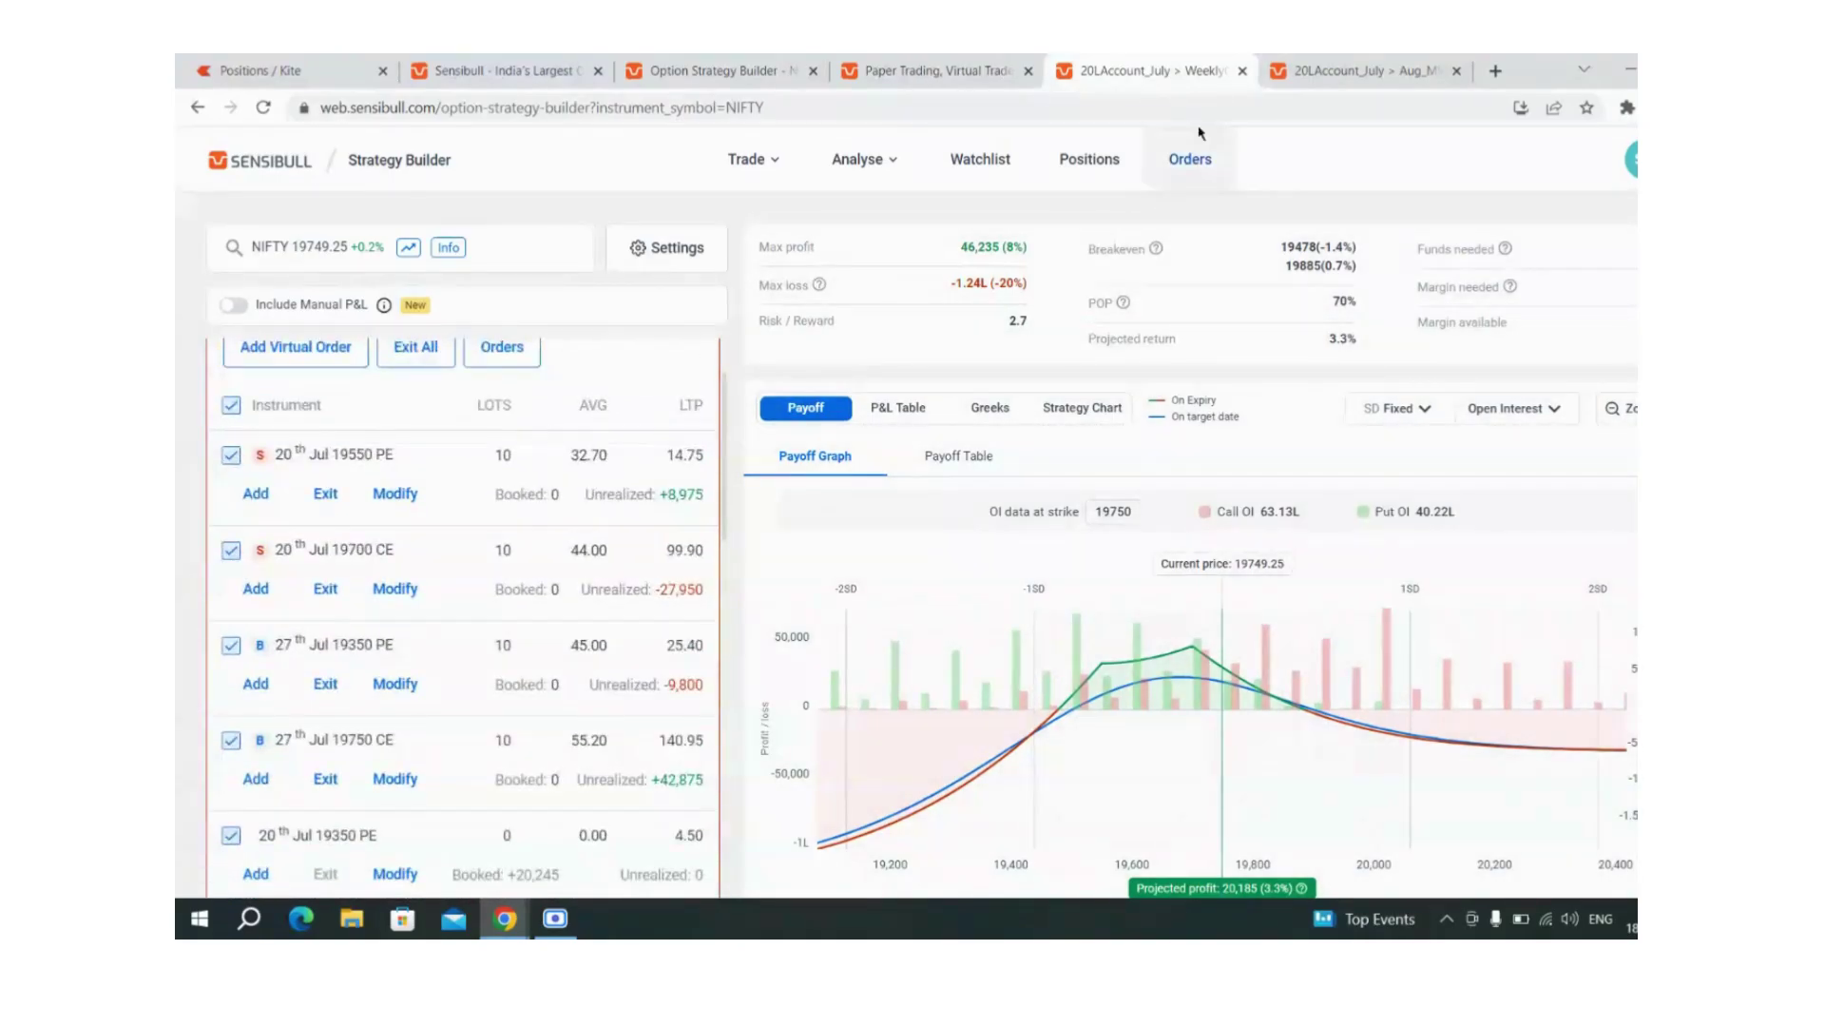
# Open the BANKNIFTY virtual portfolio and note its +1,682 total P&L and 44500 put's +2,190 profit
pyautogui.click(1369, 78)
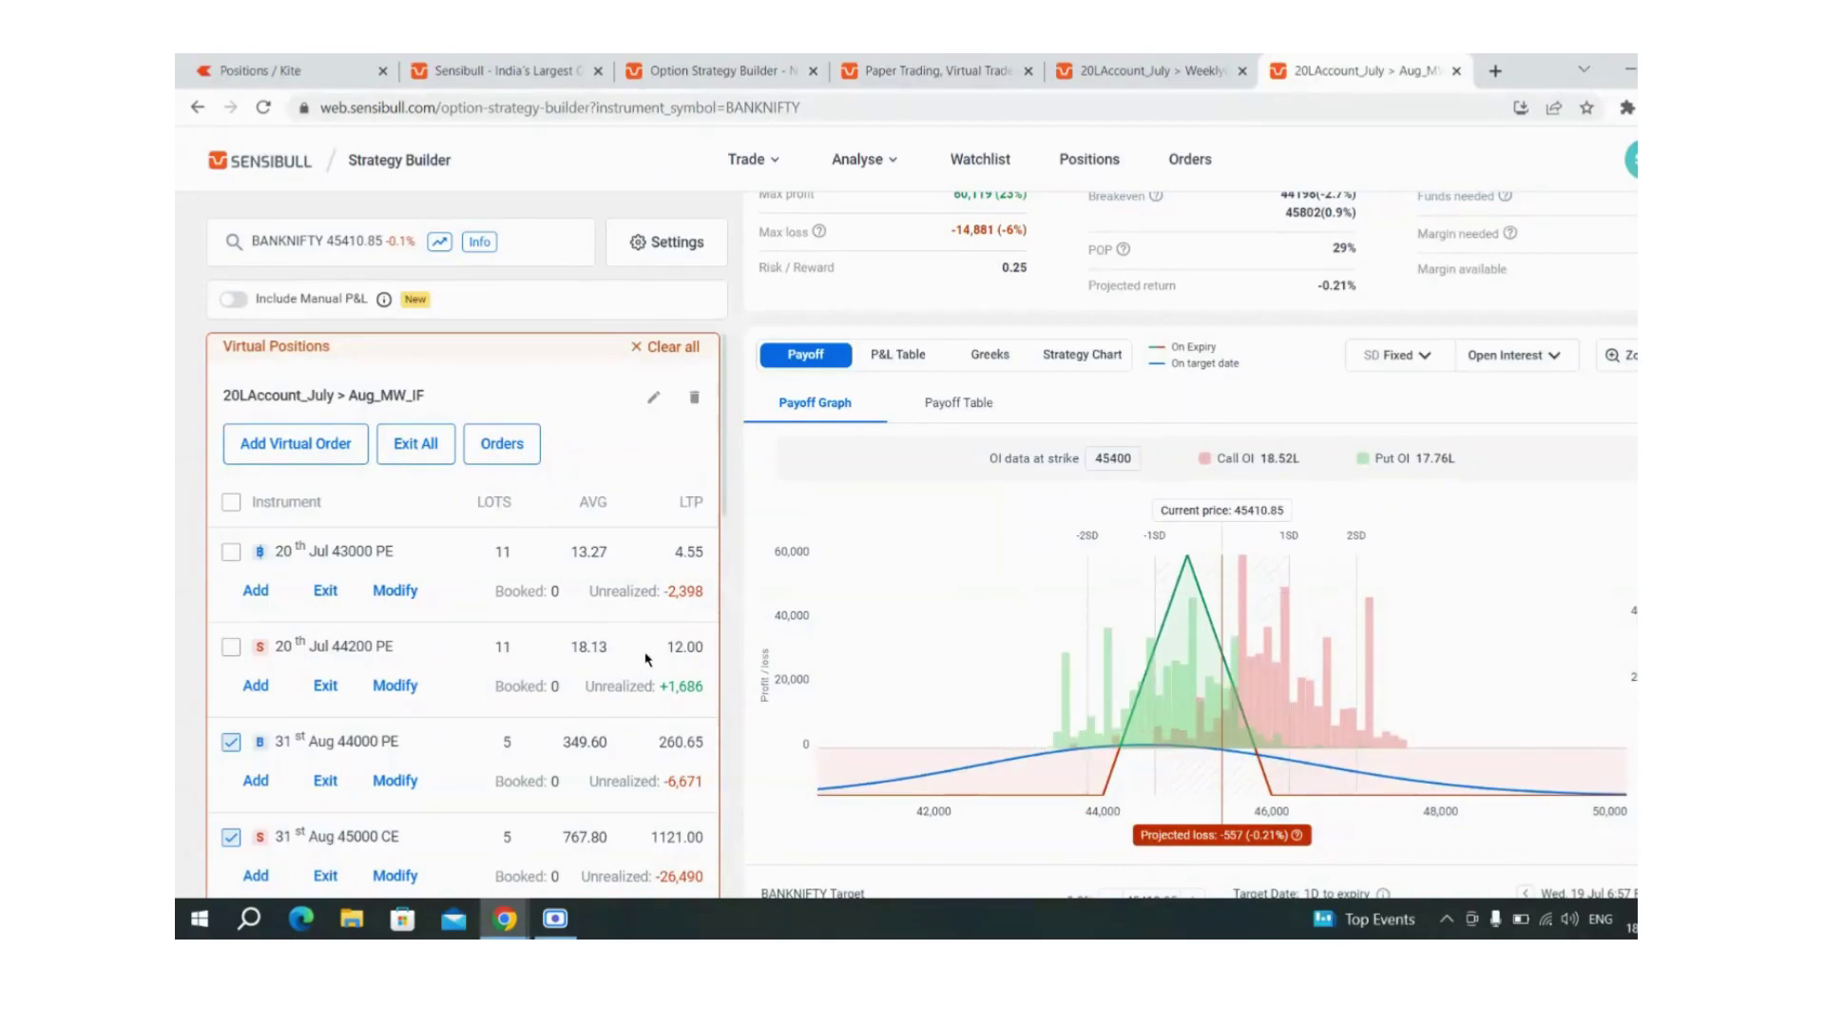
pyautogui.scroll(-5, 648, 670)
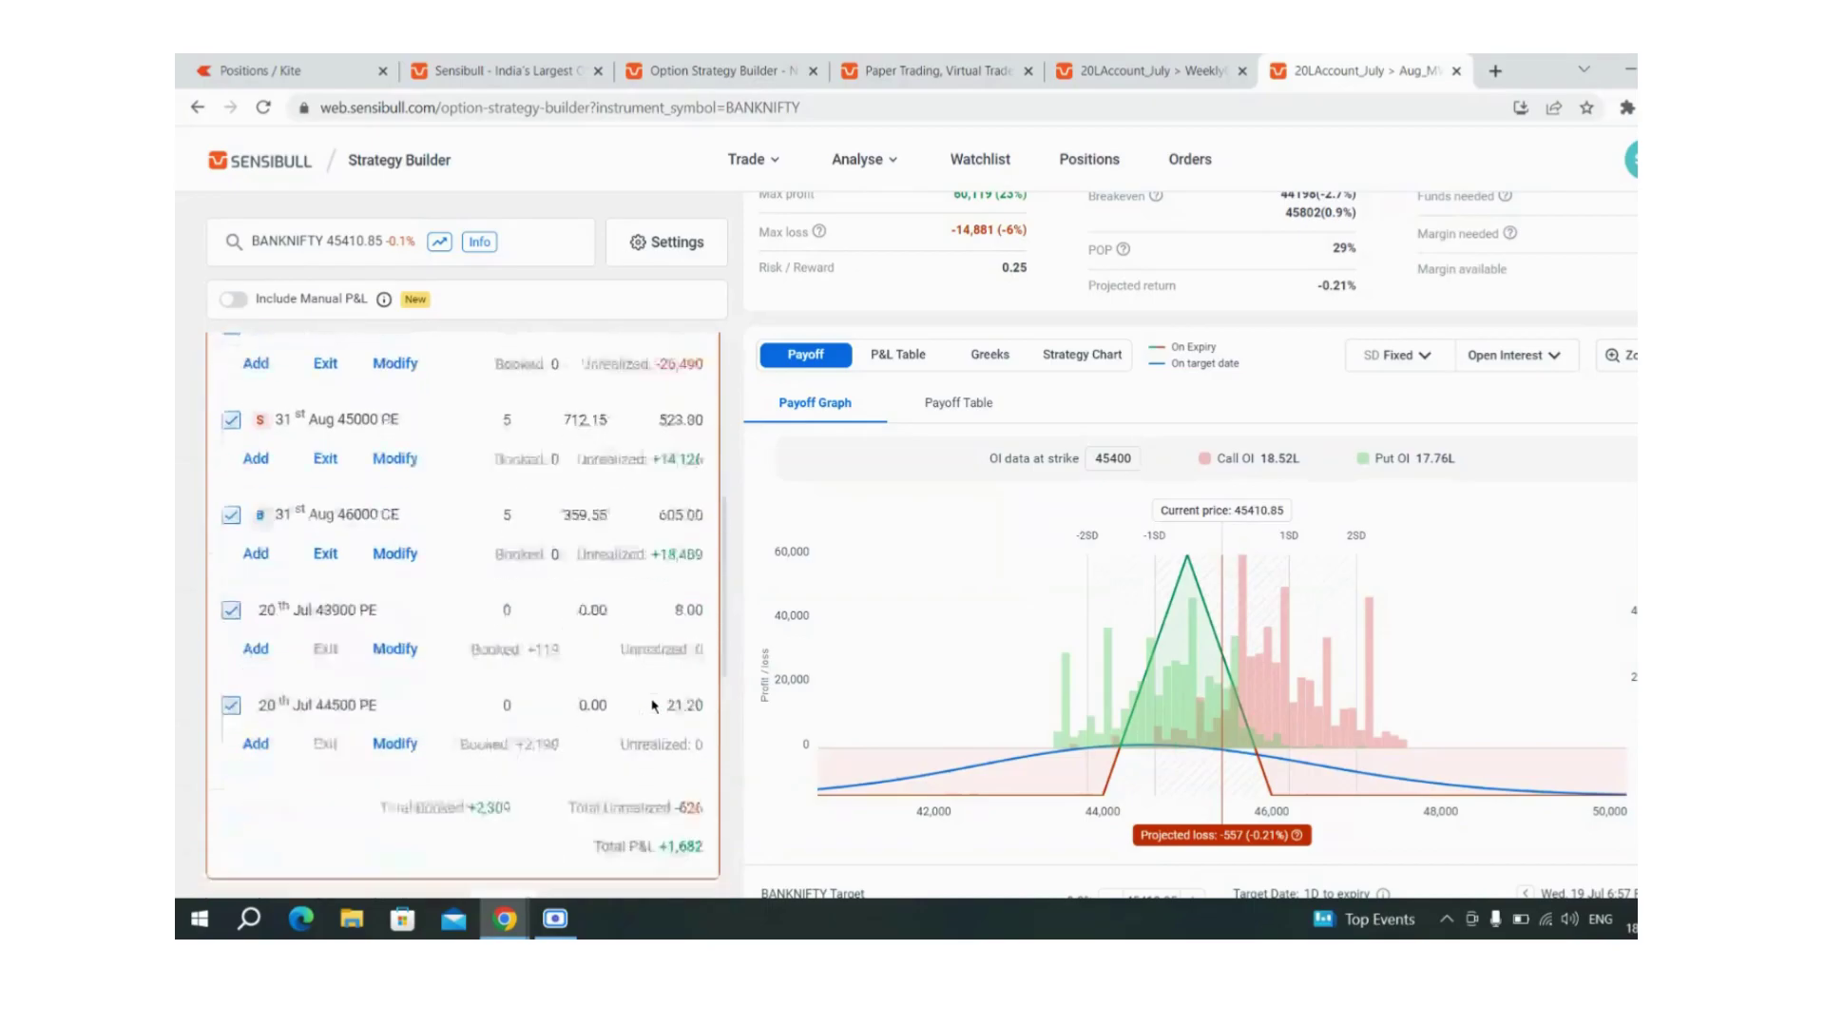
pyautogui.moveTo(711, 849); pyautogui.dragTo(628, 846)
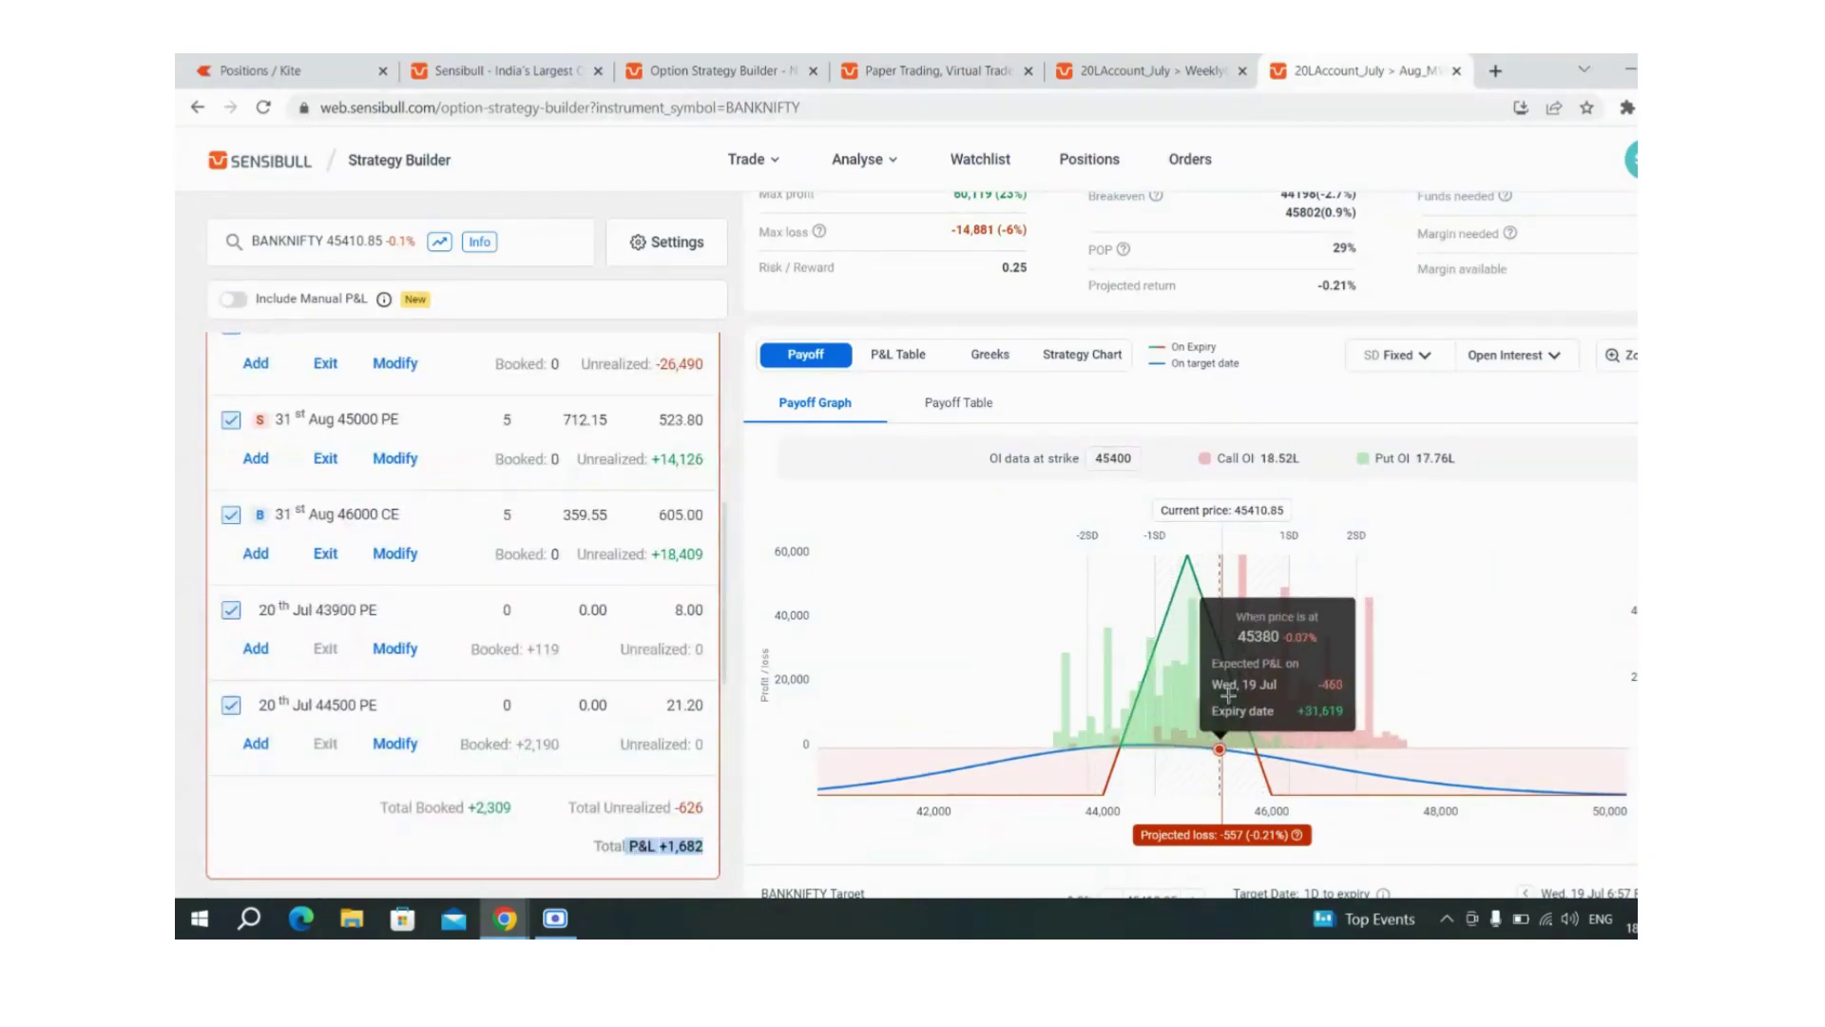
pyautogui.scroll(10, 393, 665)
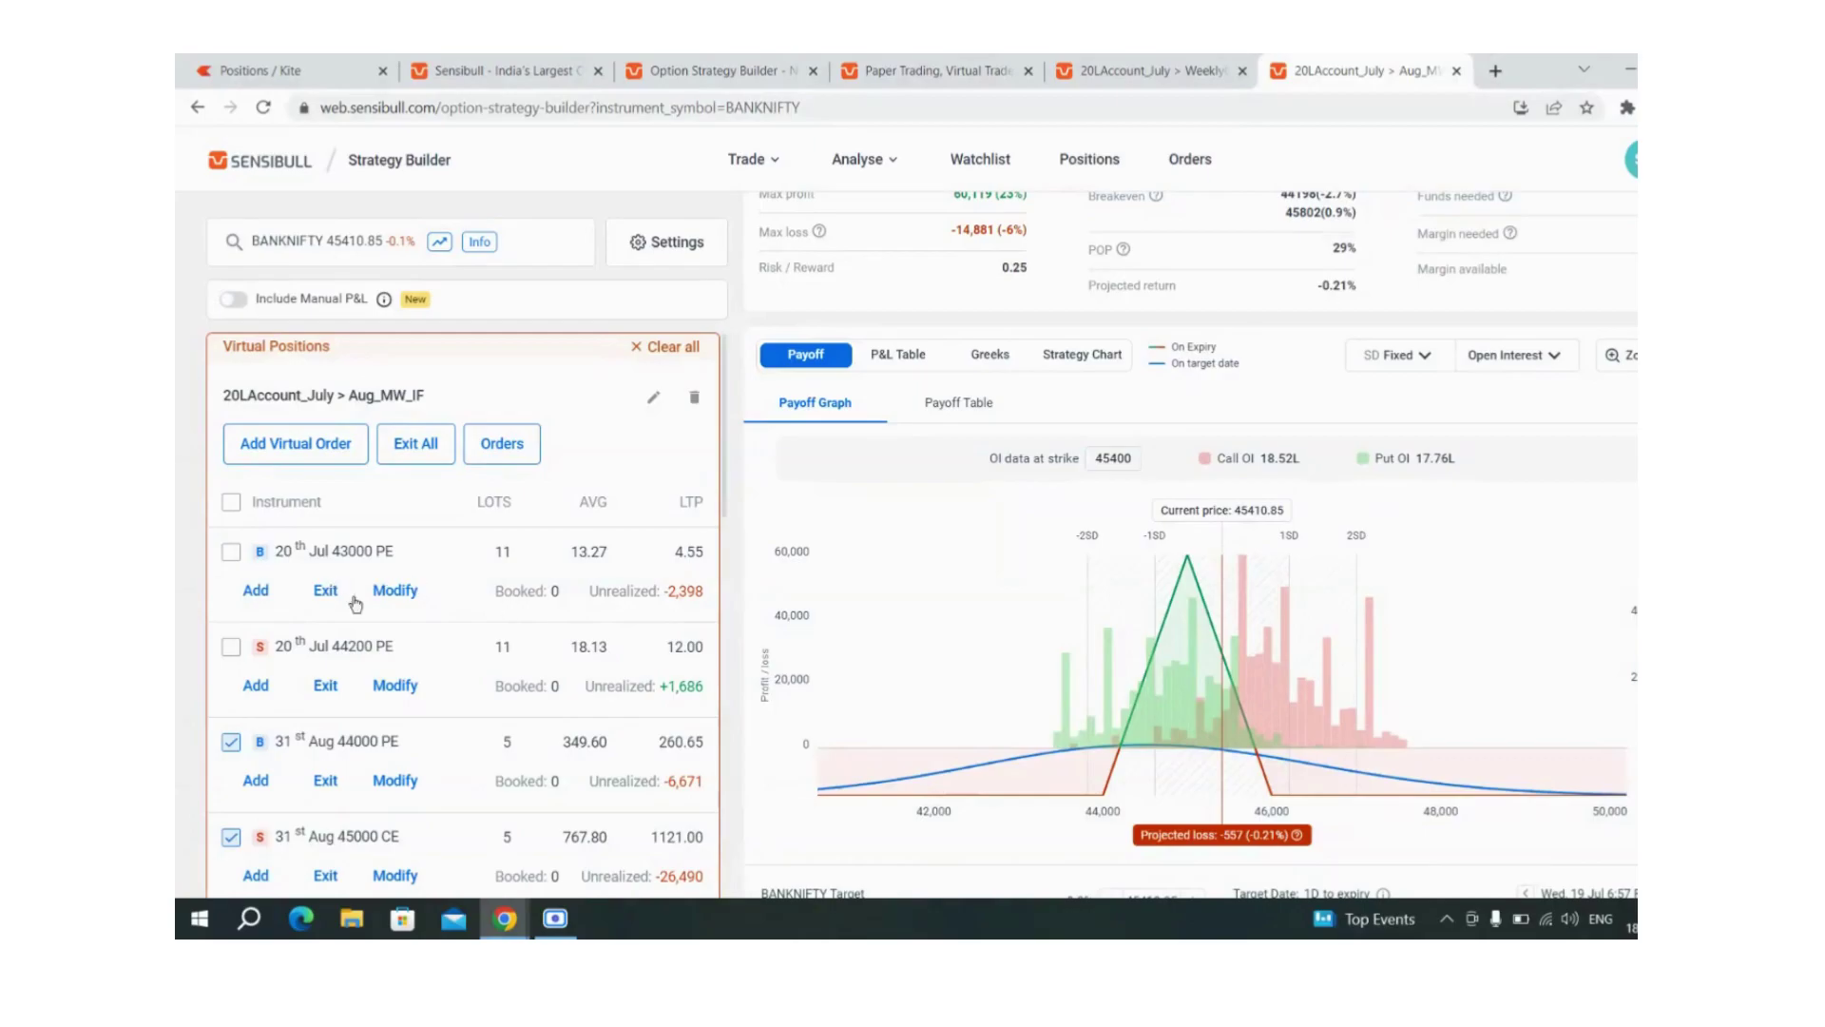
pyautogui.scroll(-1, 488, 683)
pyautogui.scroll(-5, 488, 682)
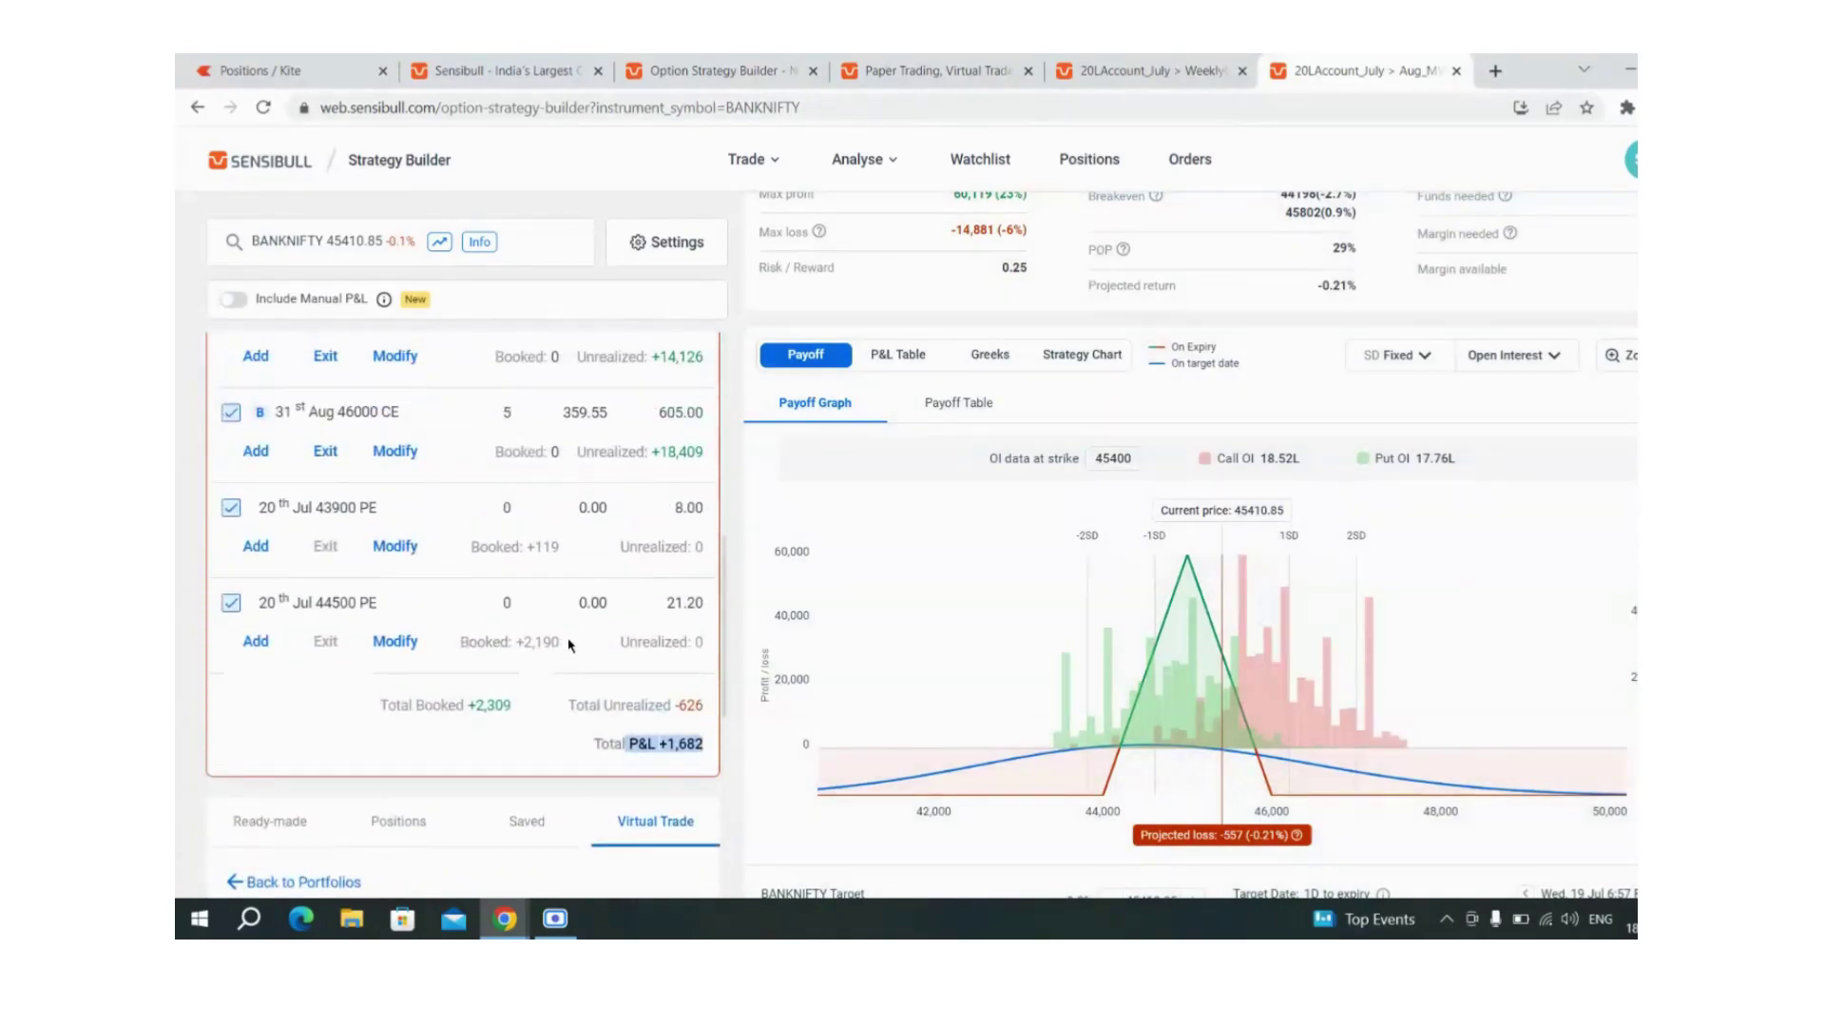
pyautogui.moveTo(567, 641); pyautogui.dragTo(455, 646)
# Include all BANKNIFTY virtual positions in the payoff calculation
pyautogui.scroll(6, 460, 664)
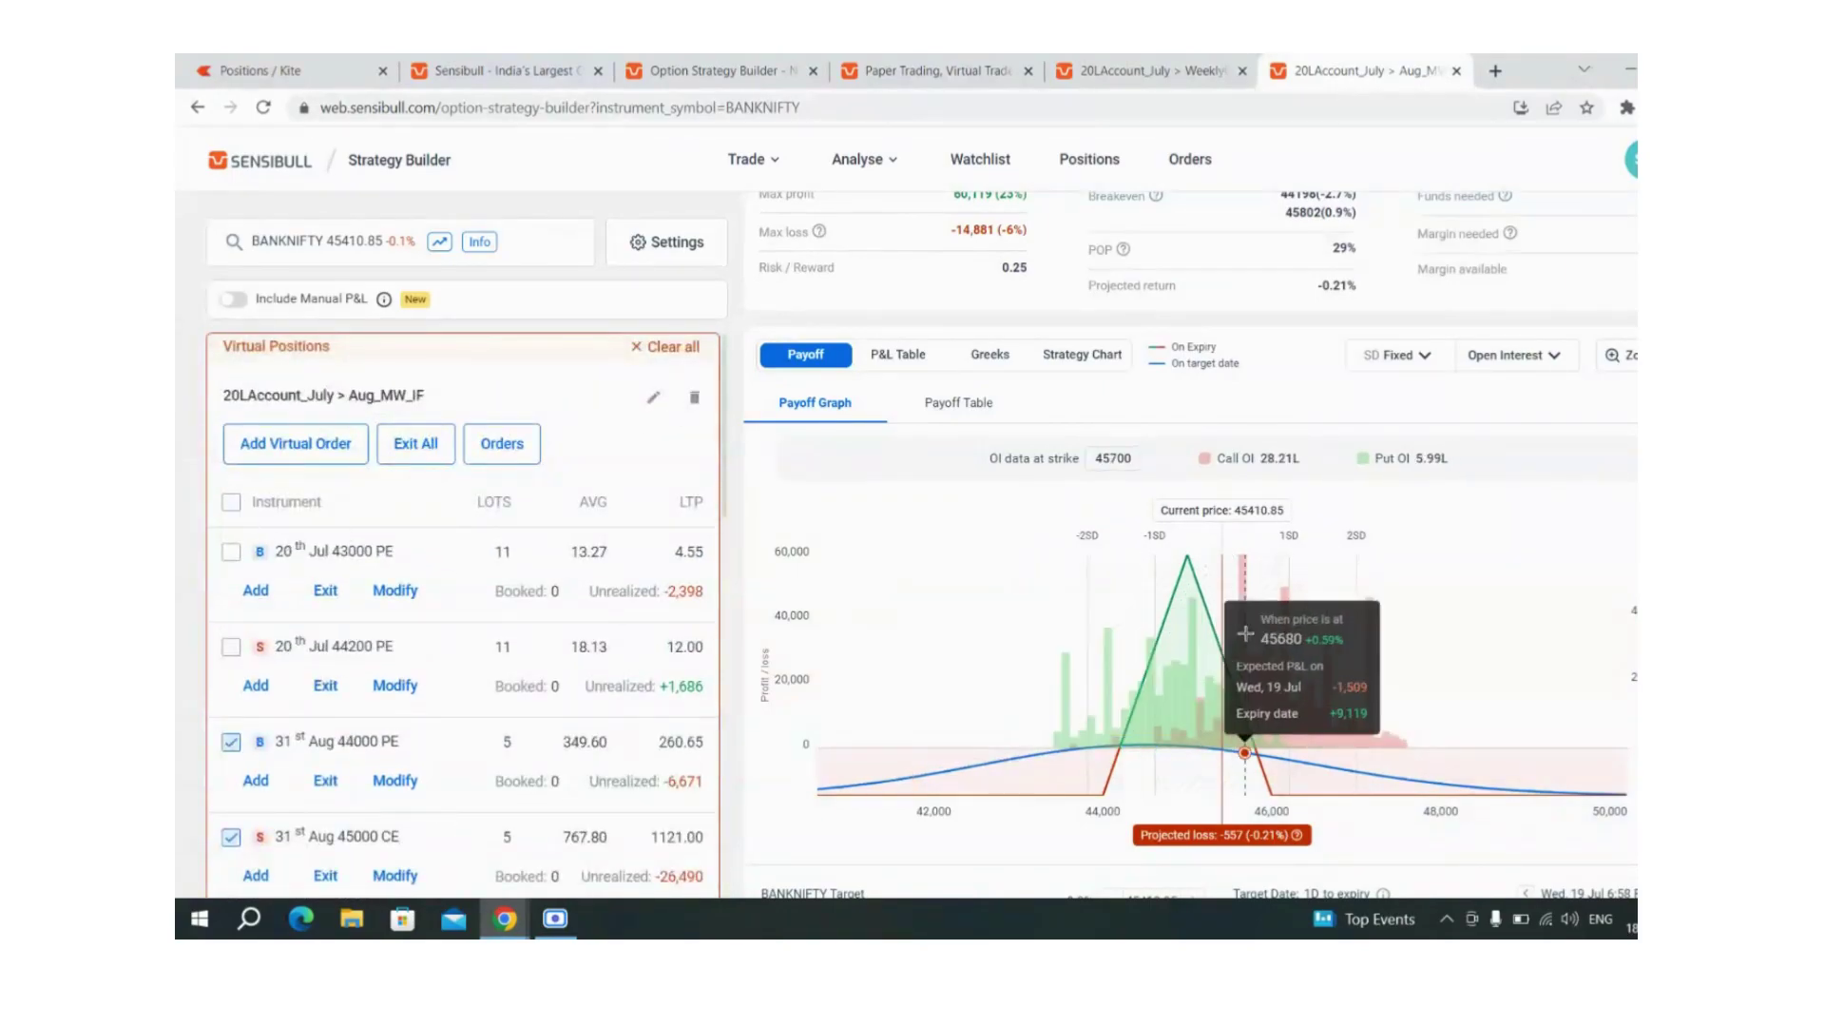
pyautogui.moveTo(1223, 663)
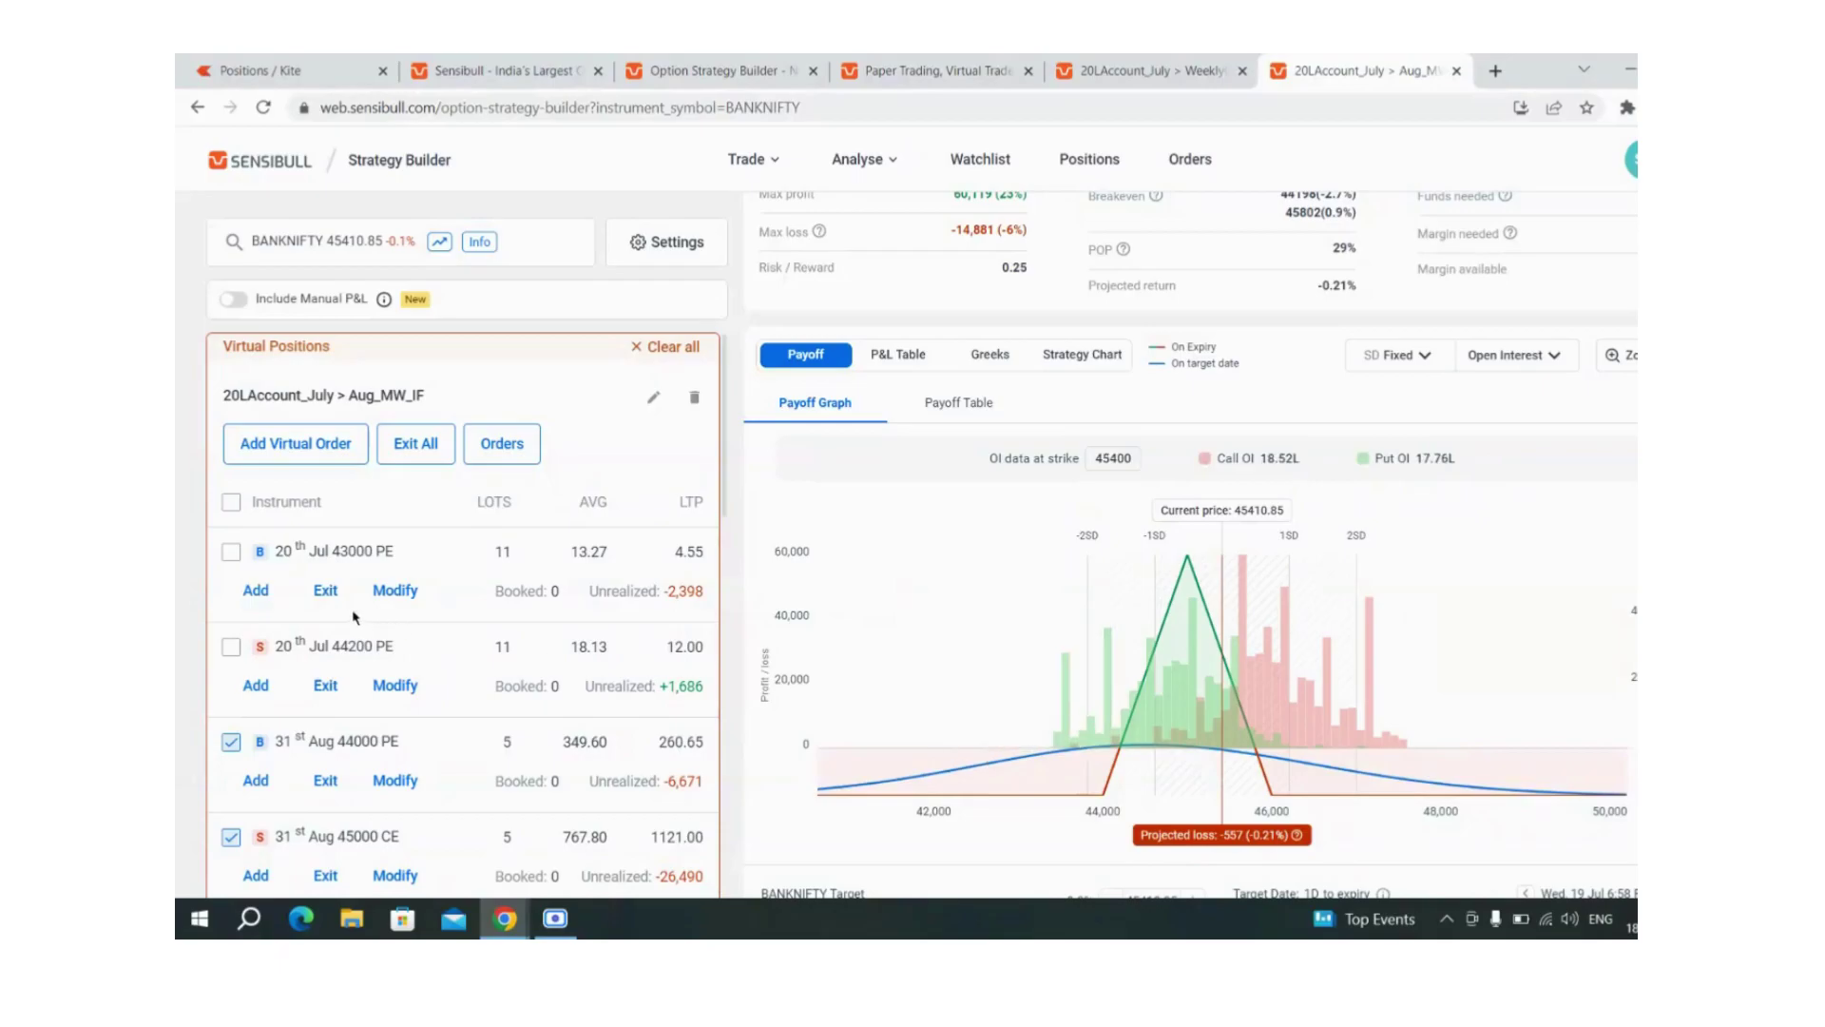
pyautogui.click(231, 501)
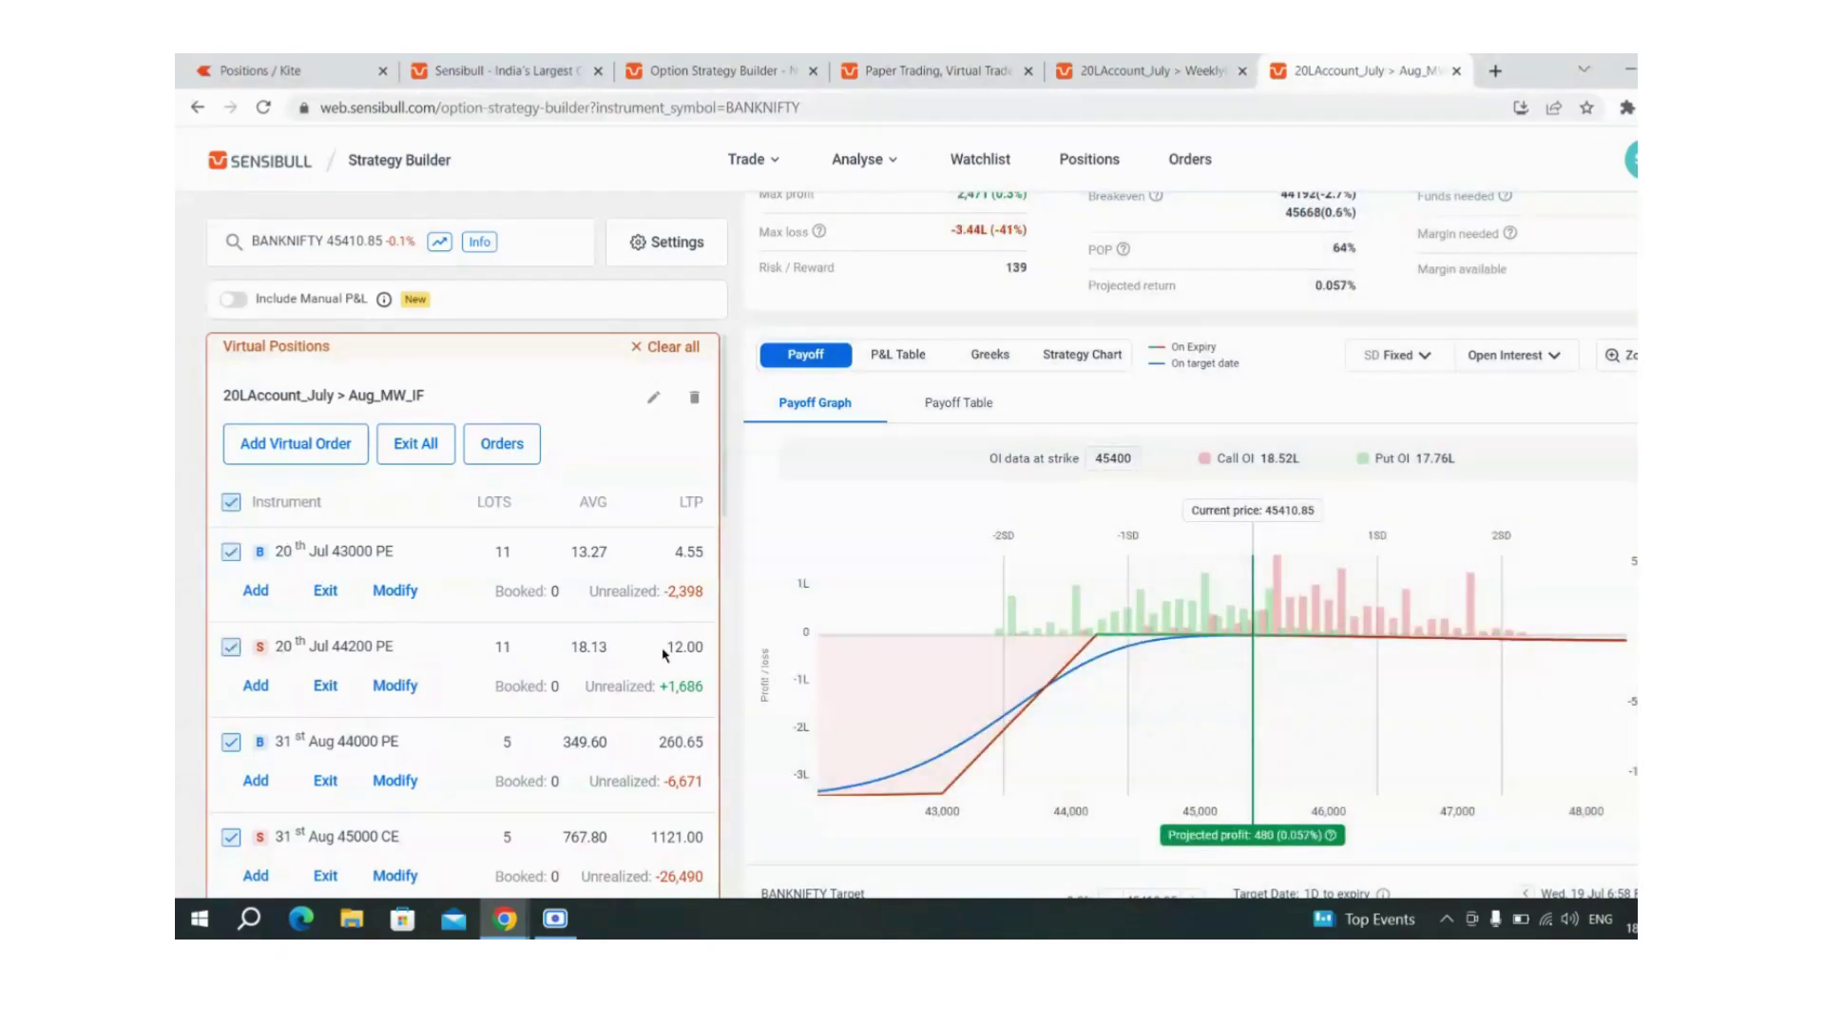
pyautogui.moveTo(695, 652); pyautogui.dragTo(667, 654)
pyautogui.click(687, 661)
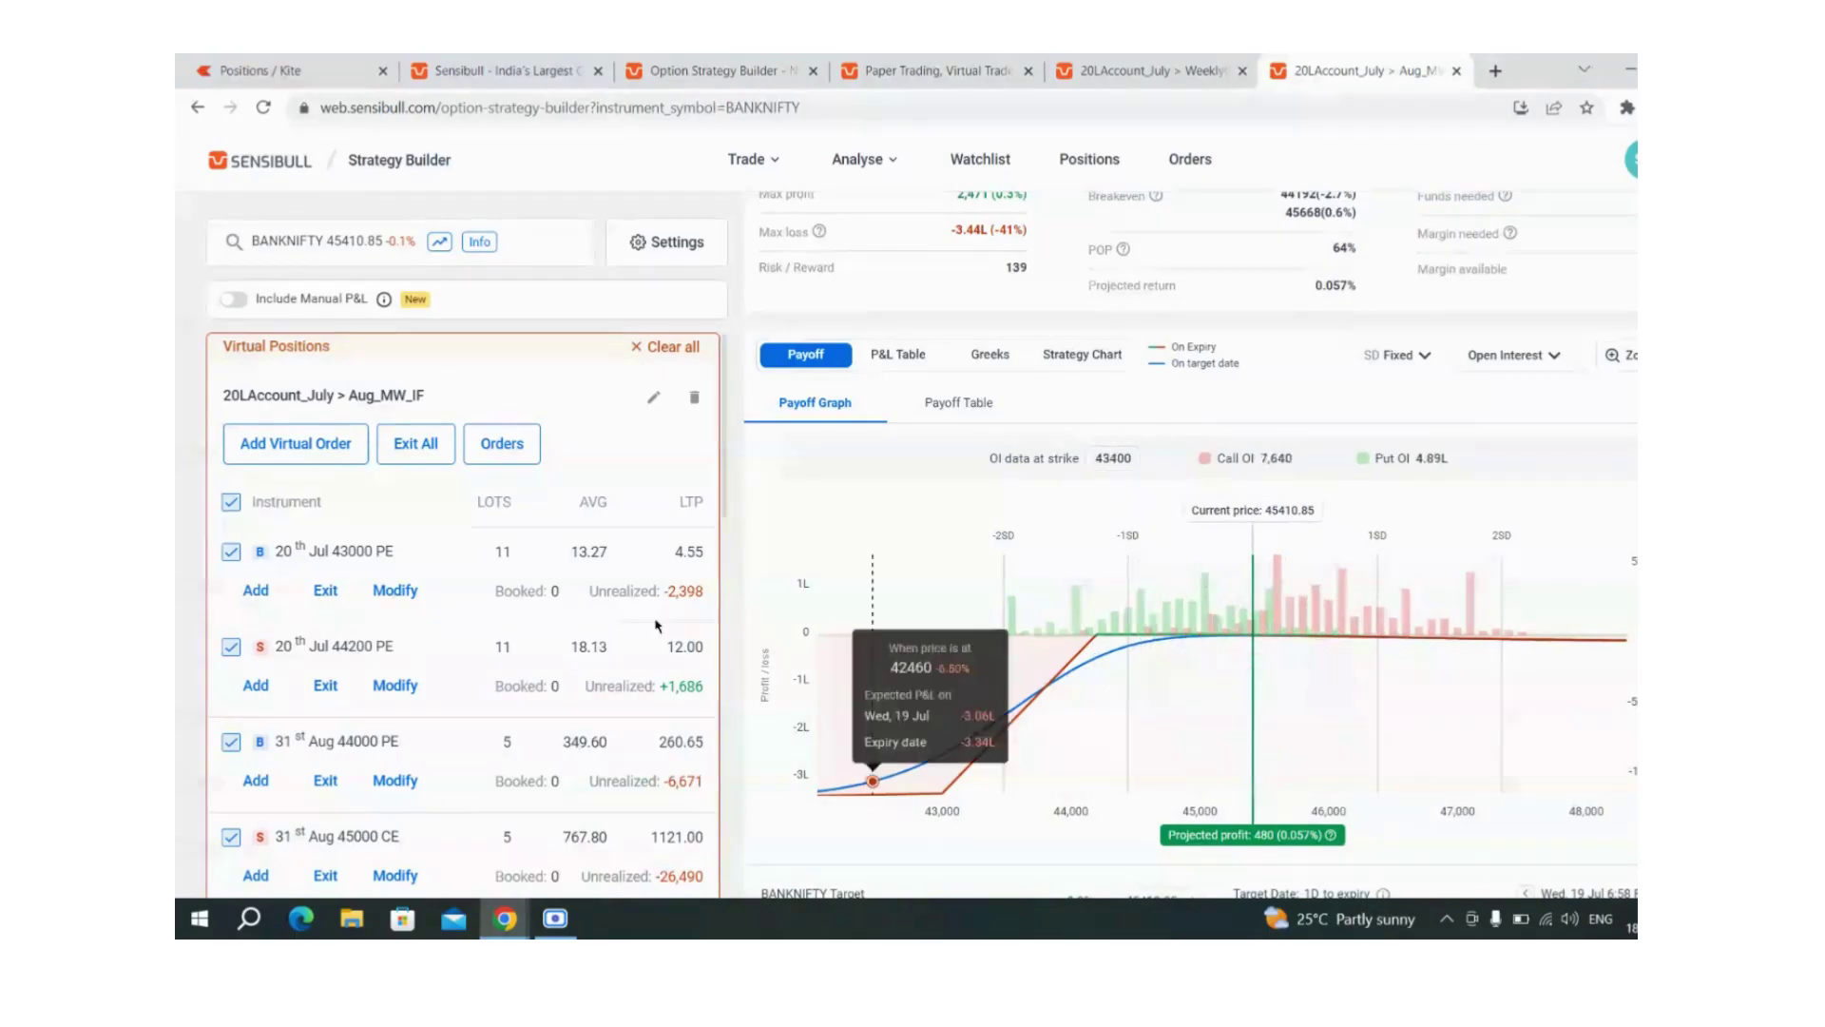
pyautogui.moveTo(395, 652); pyautogui.dragTo(306, 653)
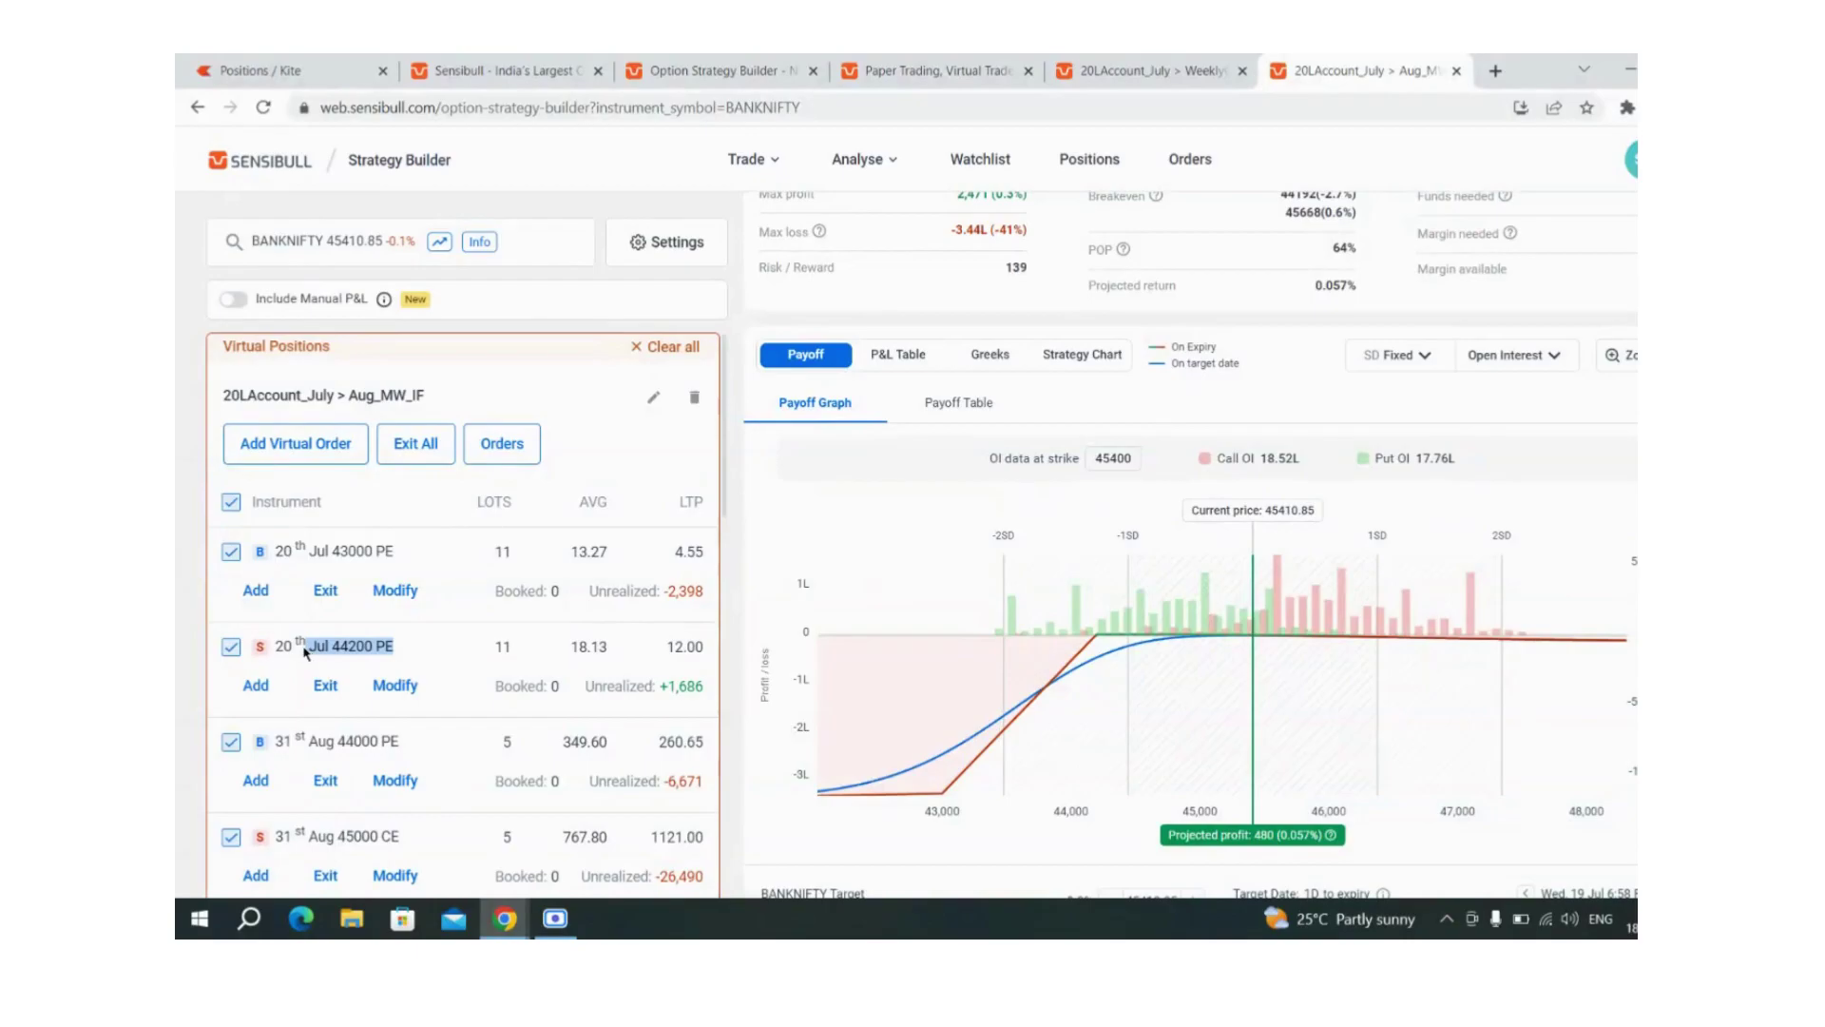
pyautogui.click(437, 644)
pyautogui.scroll(-1, 492, 669)
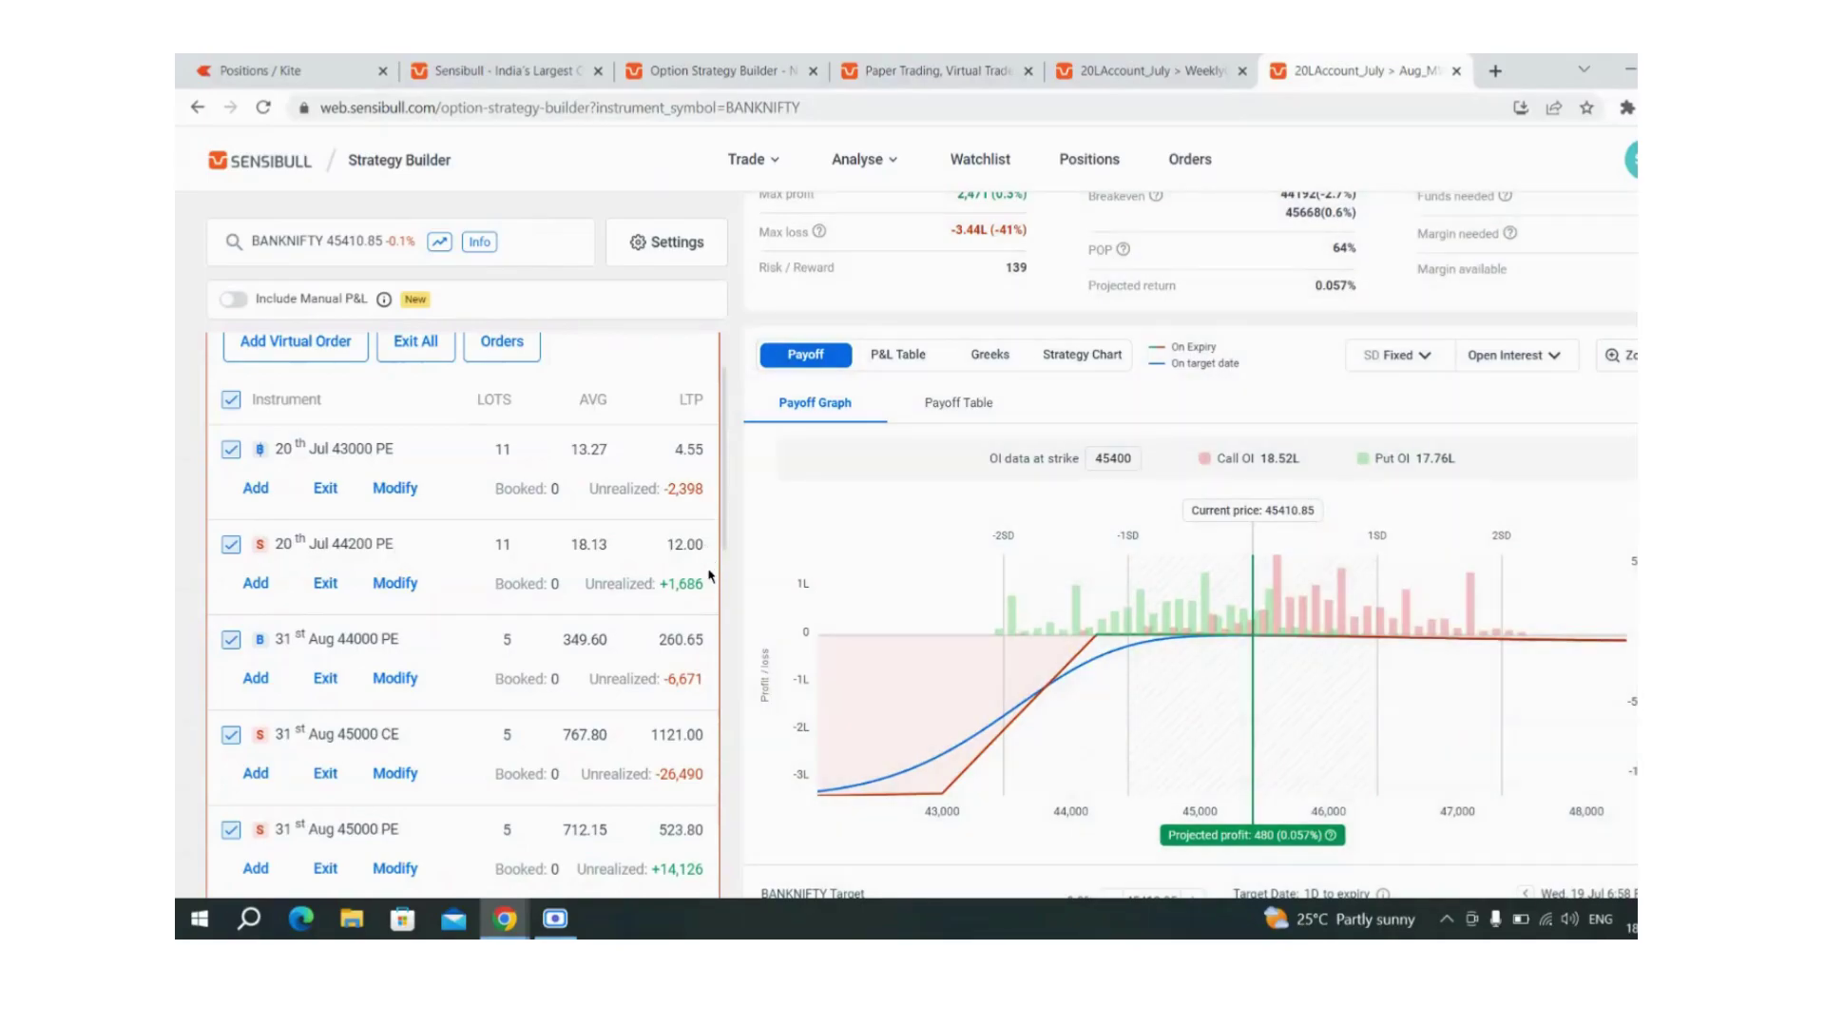
pyautogui.scroll(2, 708, 575)
pyautogui.moveTo(706, 653); pyautogui.dragTo(661, 662)
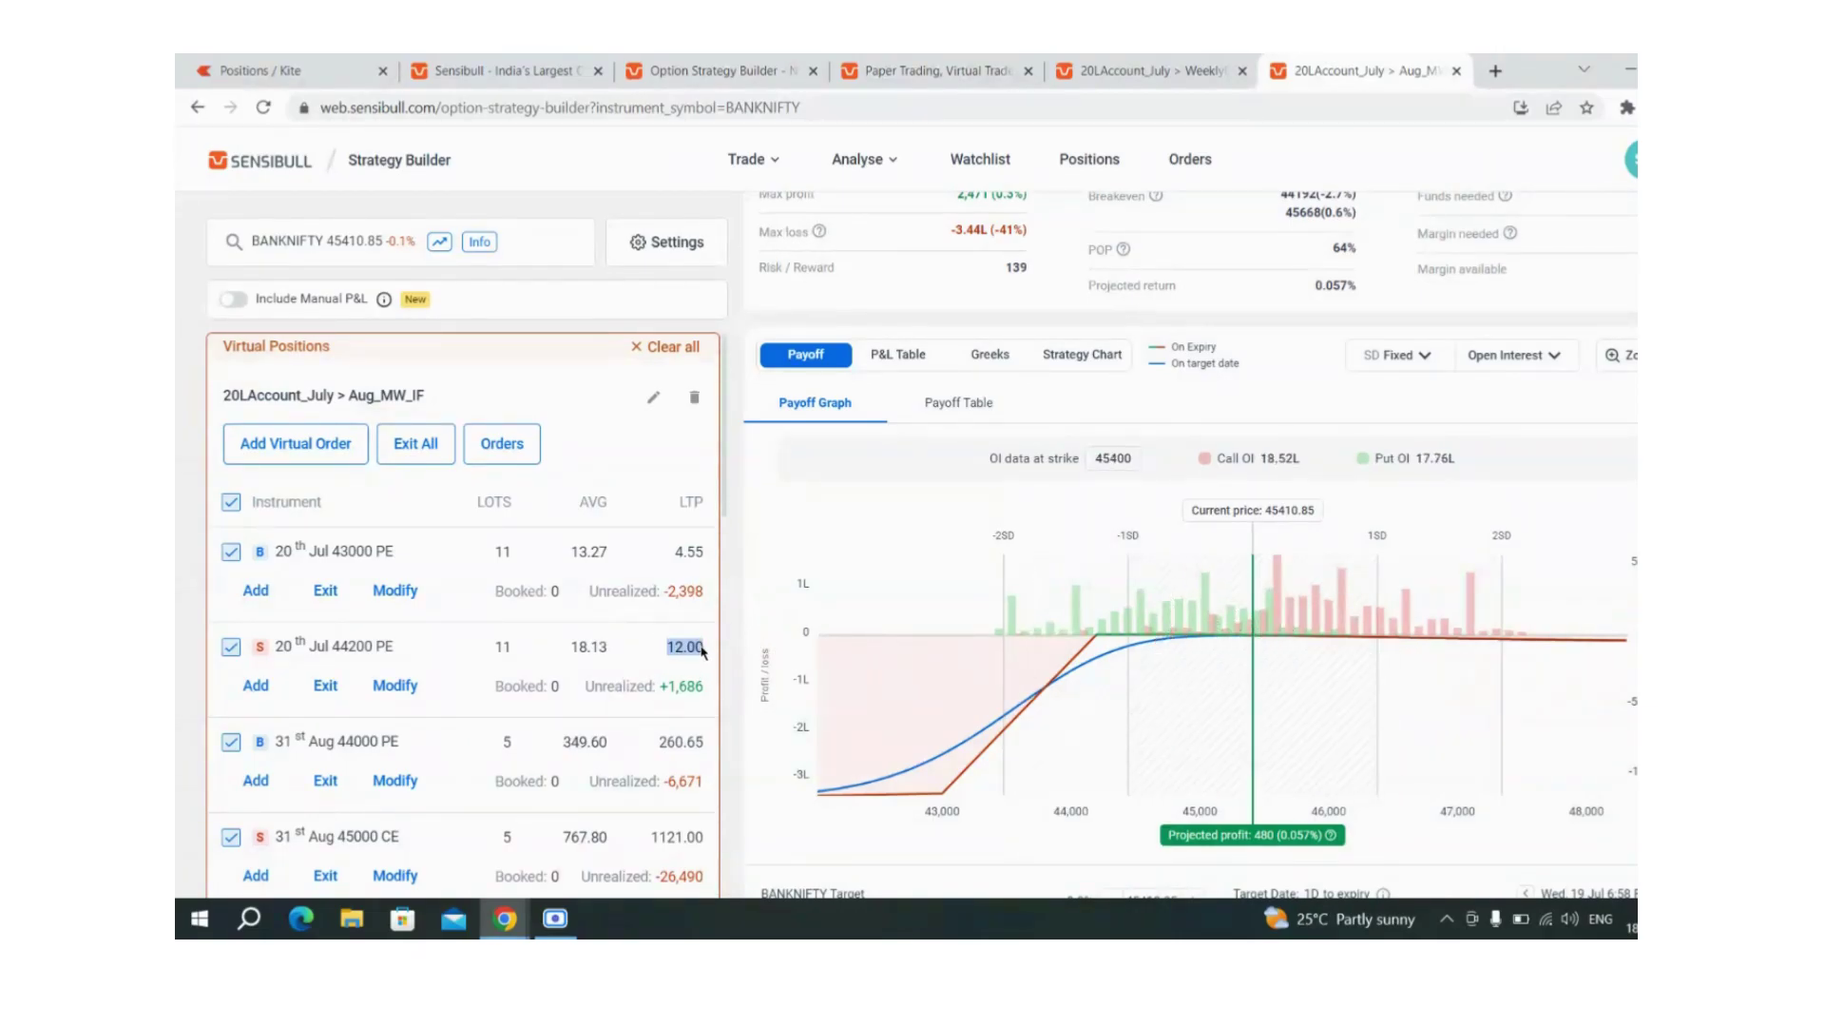
pyautogui.click(697, 680)
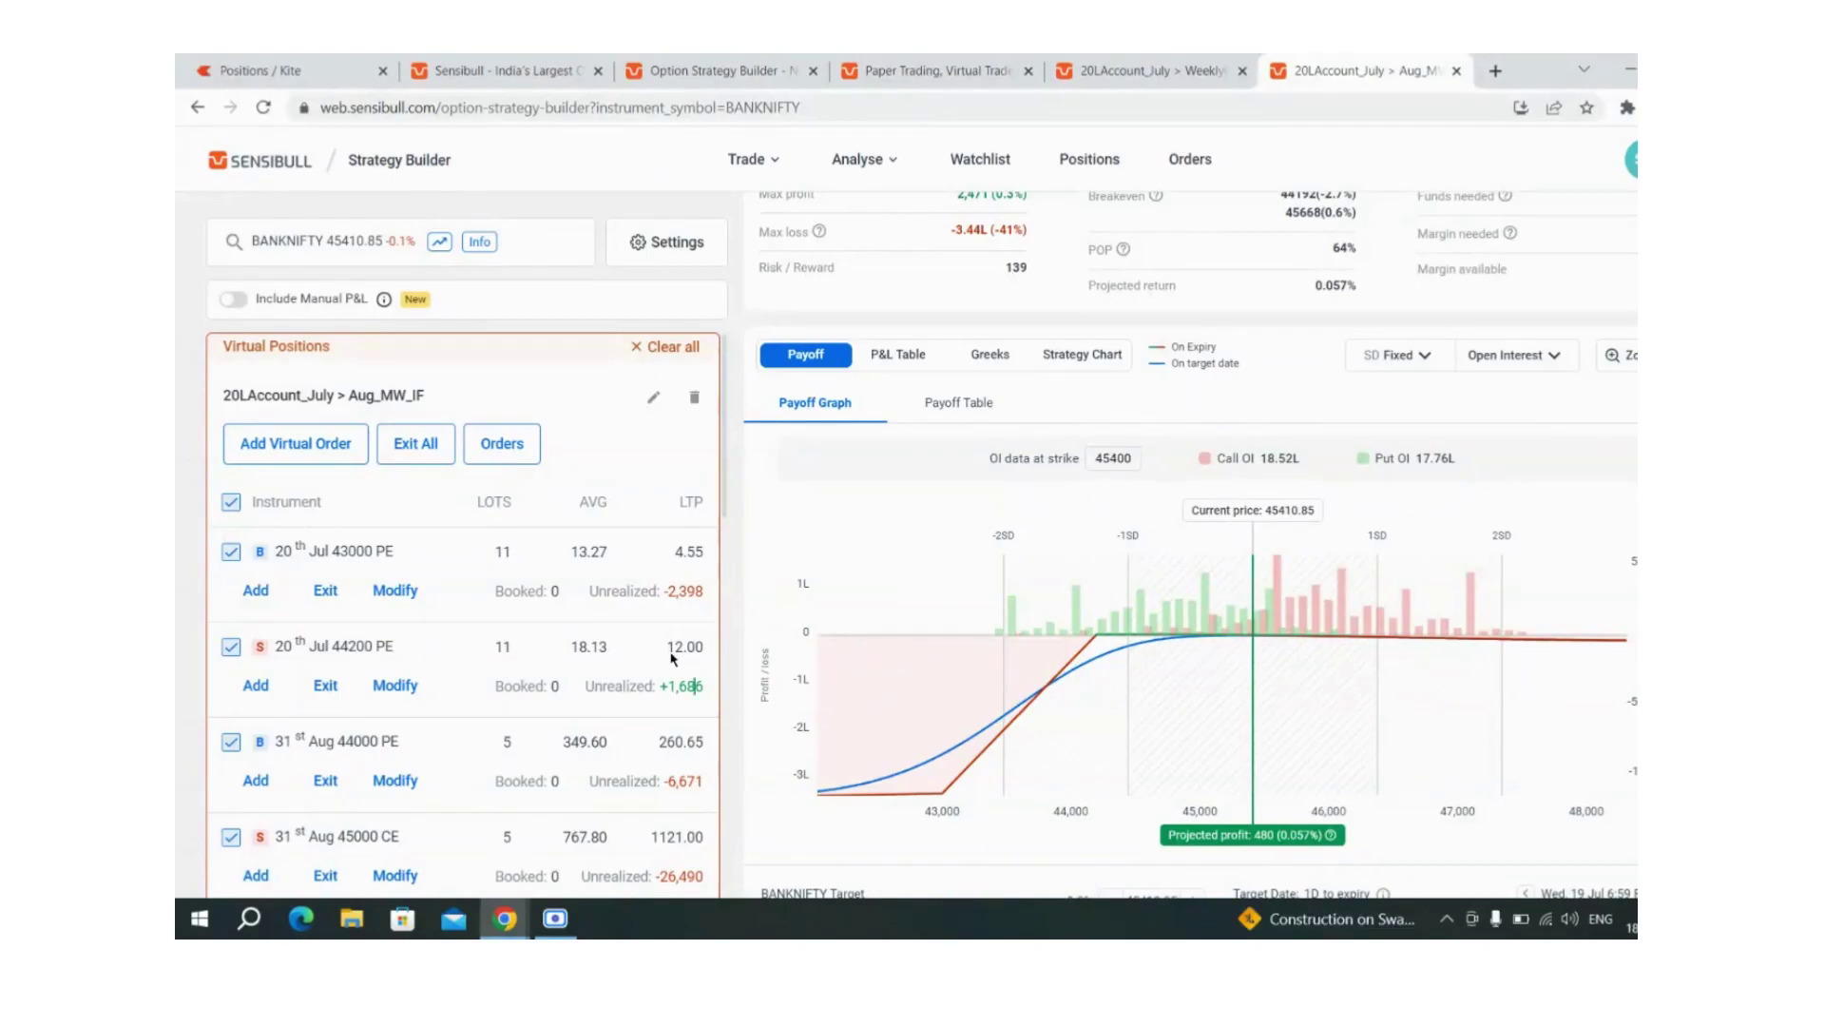
pyautogui.scroll(-1, 683, 711)
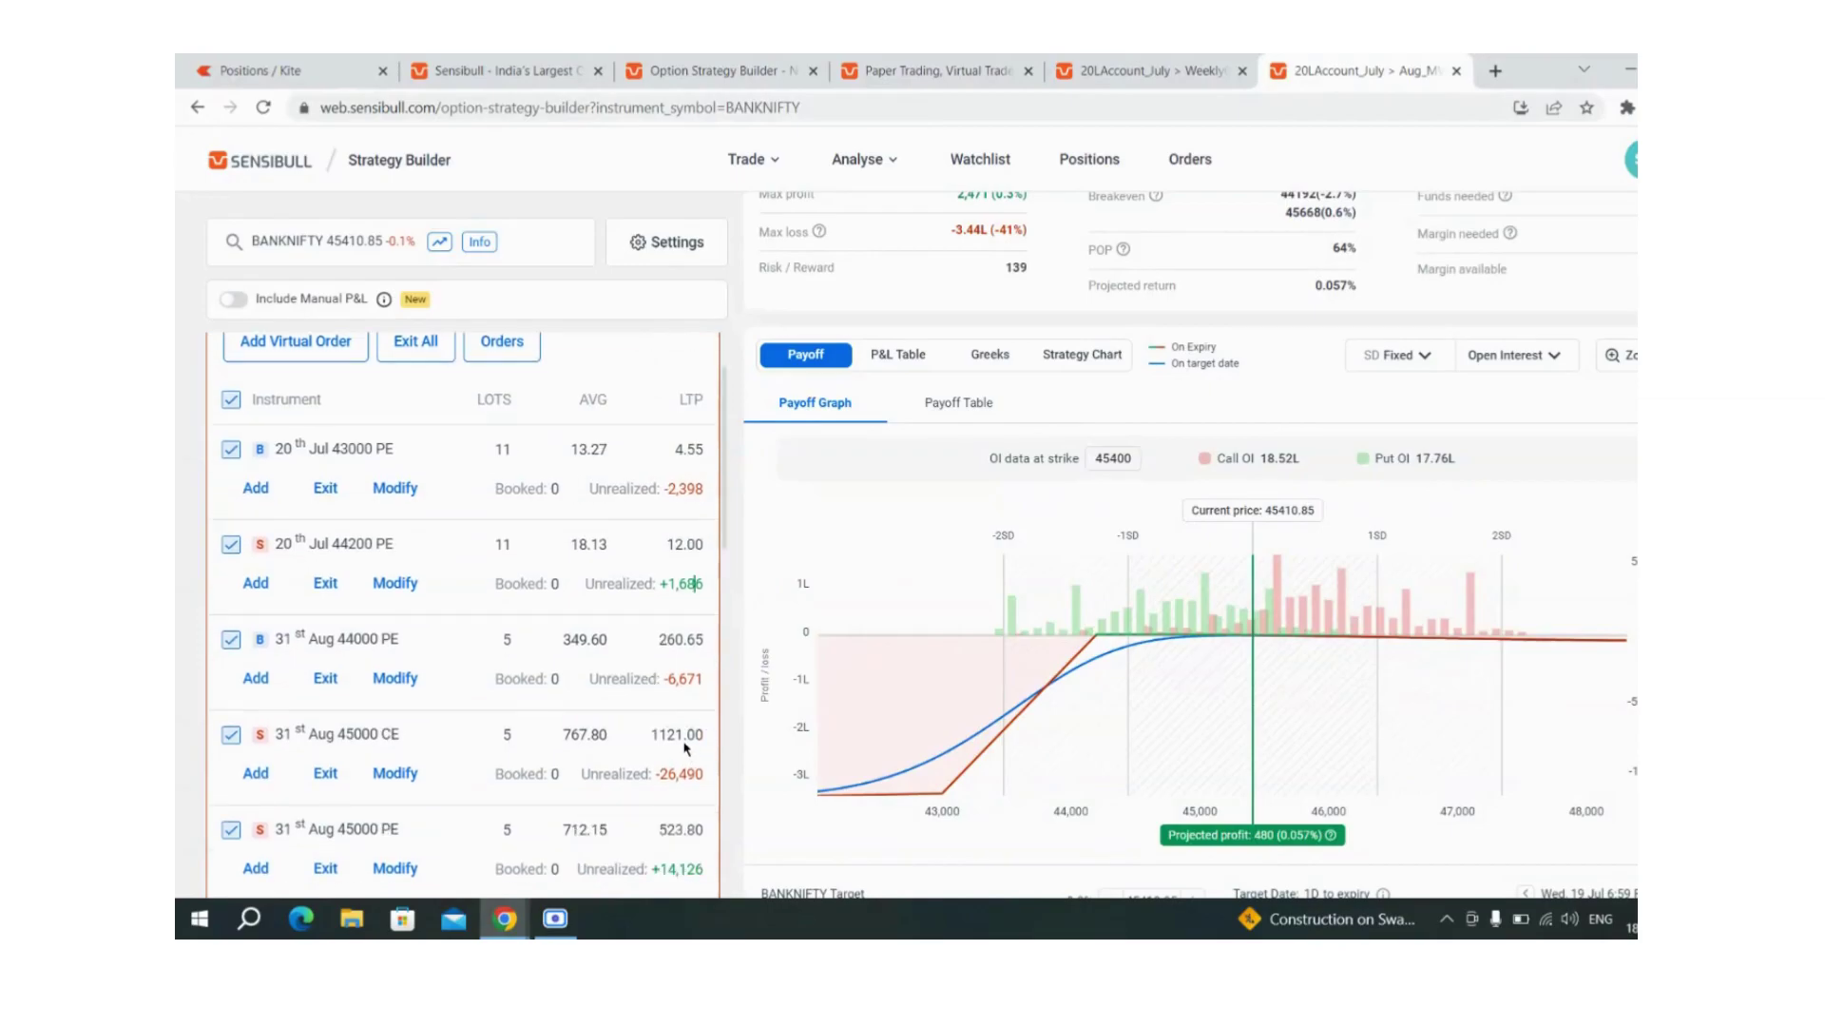
pyautogui.scroll(-1, 686, 751)
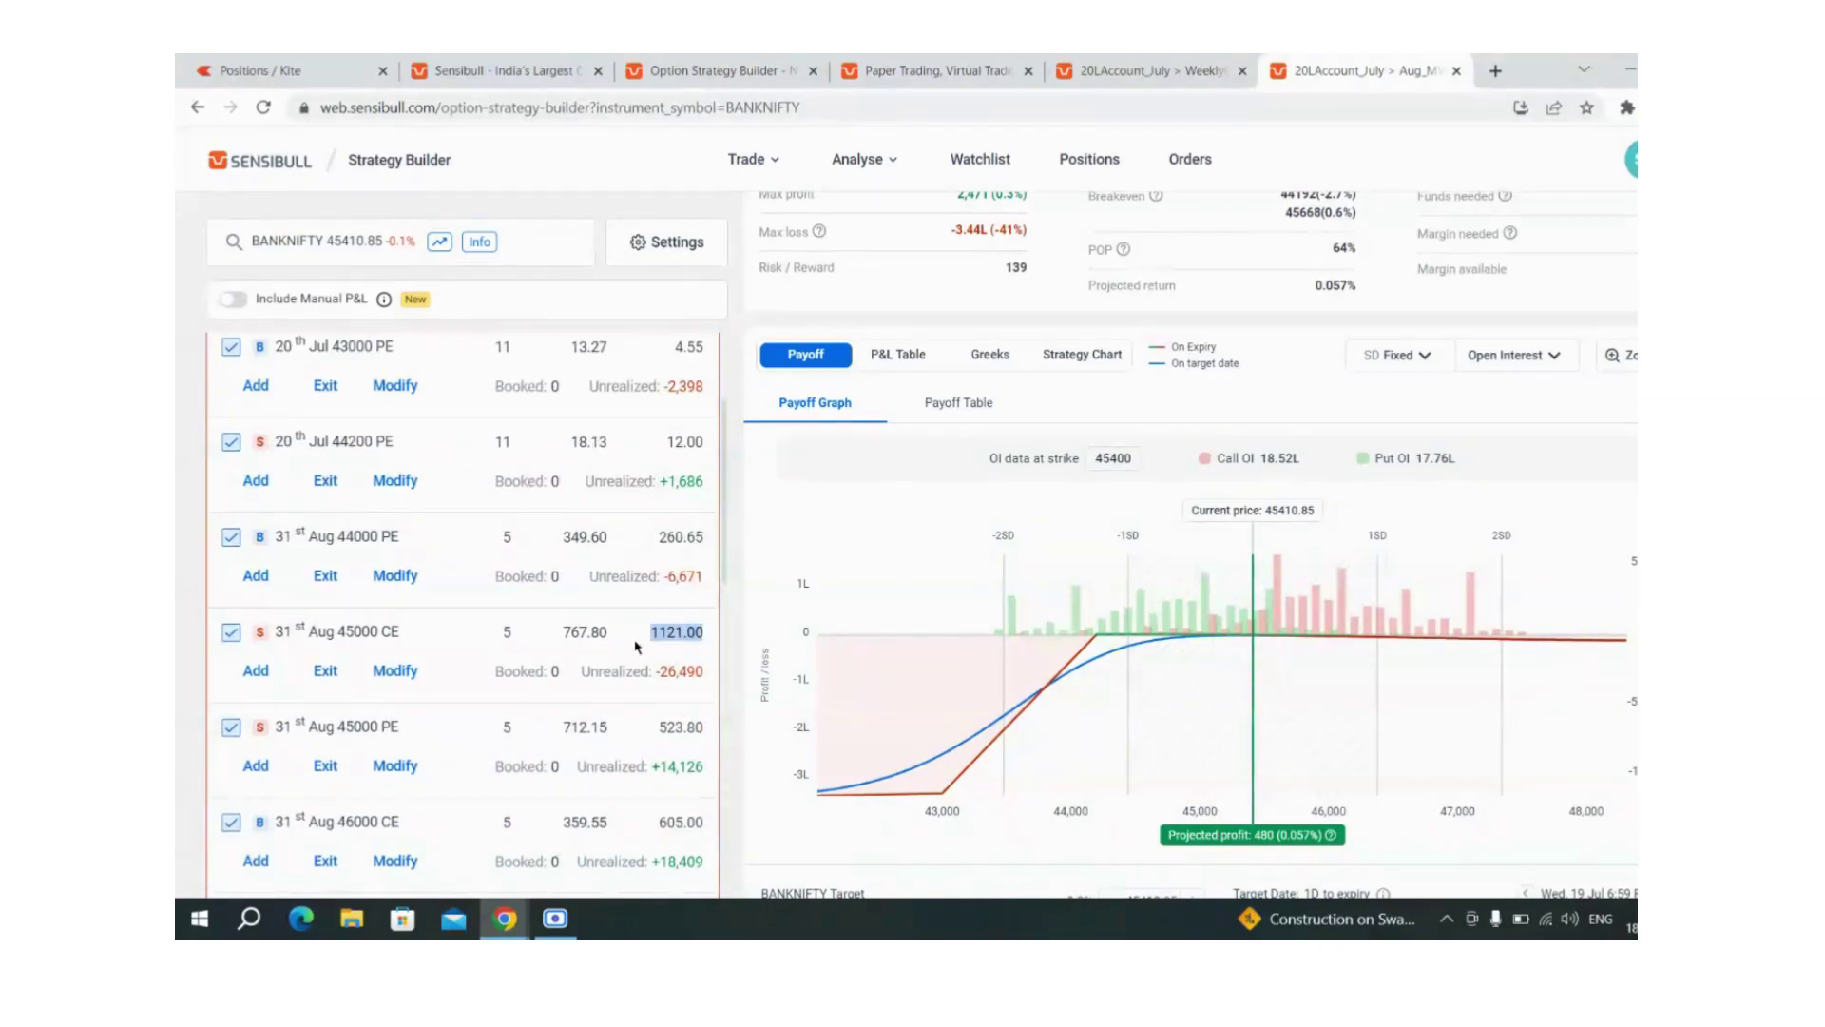
pyautogui.moveTo(712, 728); pyautogui.dragTo(663, 730)
pyautogui.scroll(1, 682, 644)
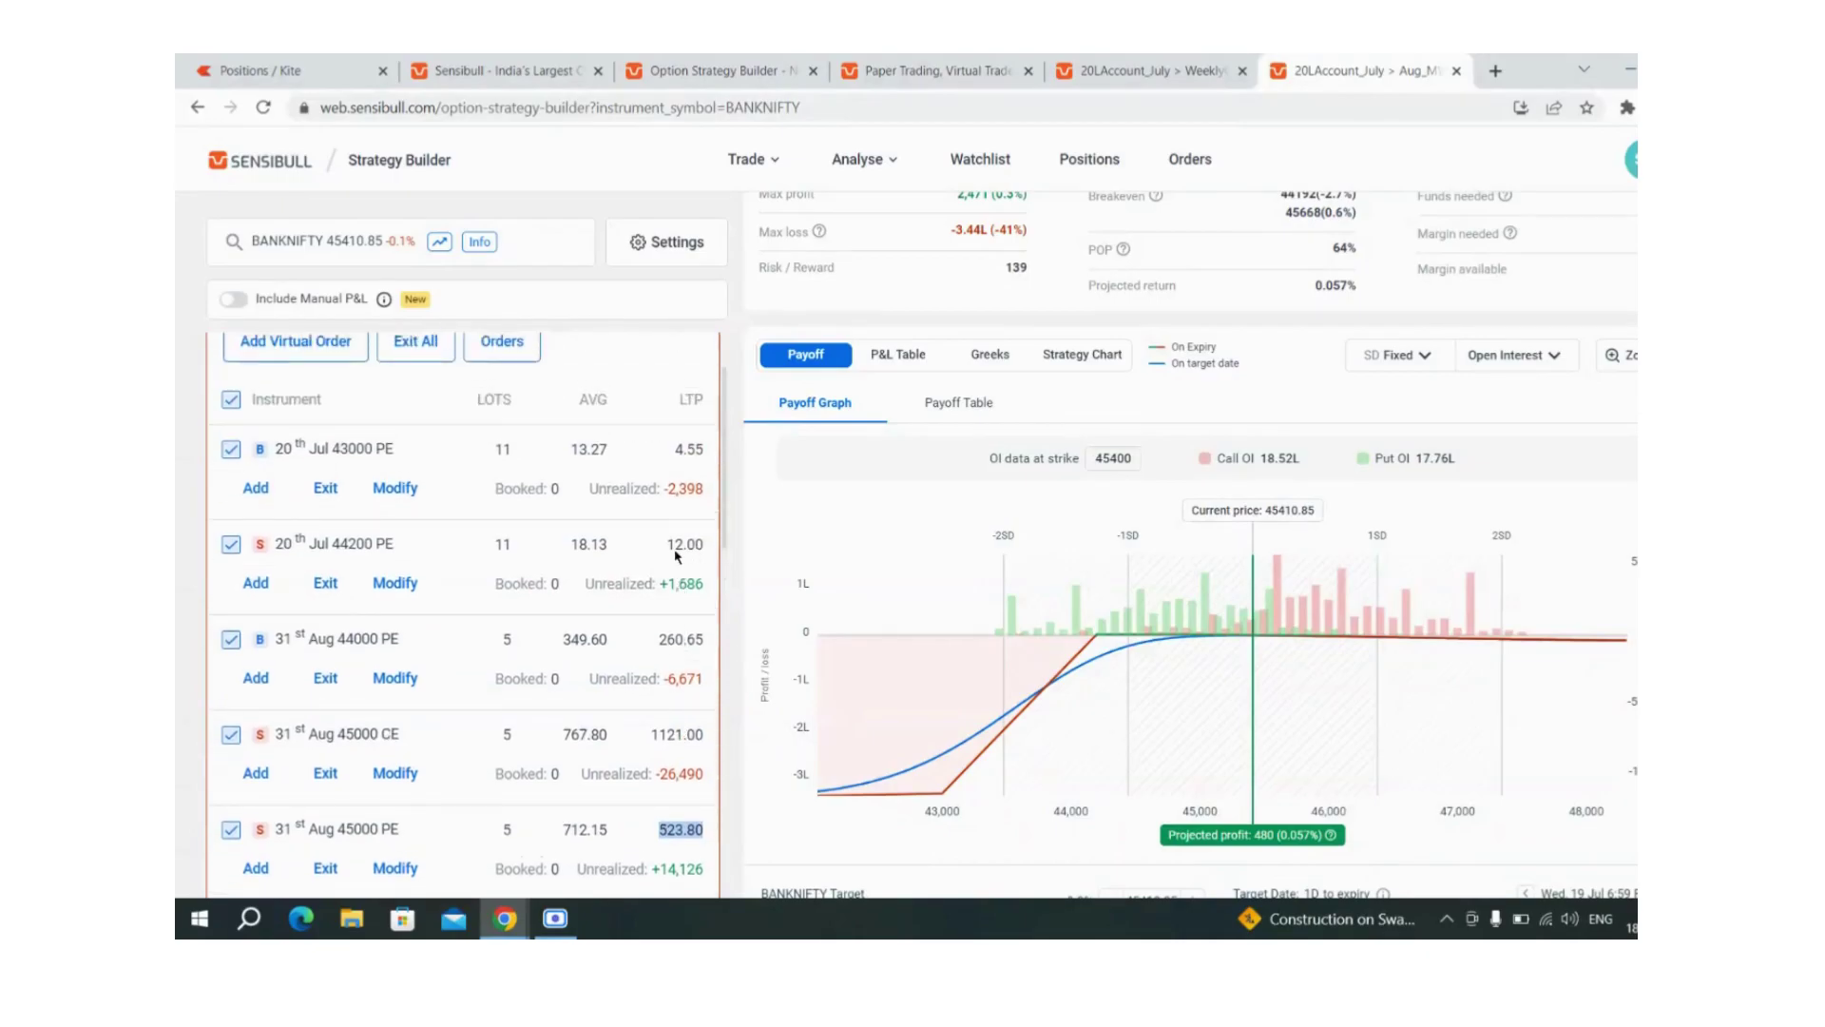
pyautogui.moveTo(671, 550); pyautogui.dragTo(706, 551)
pyautogui.scroll(1, 695, 586)
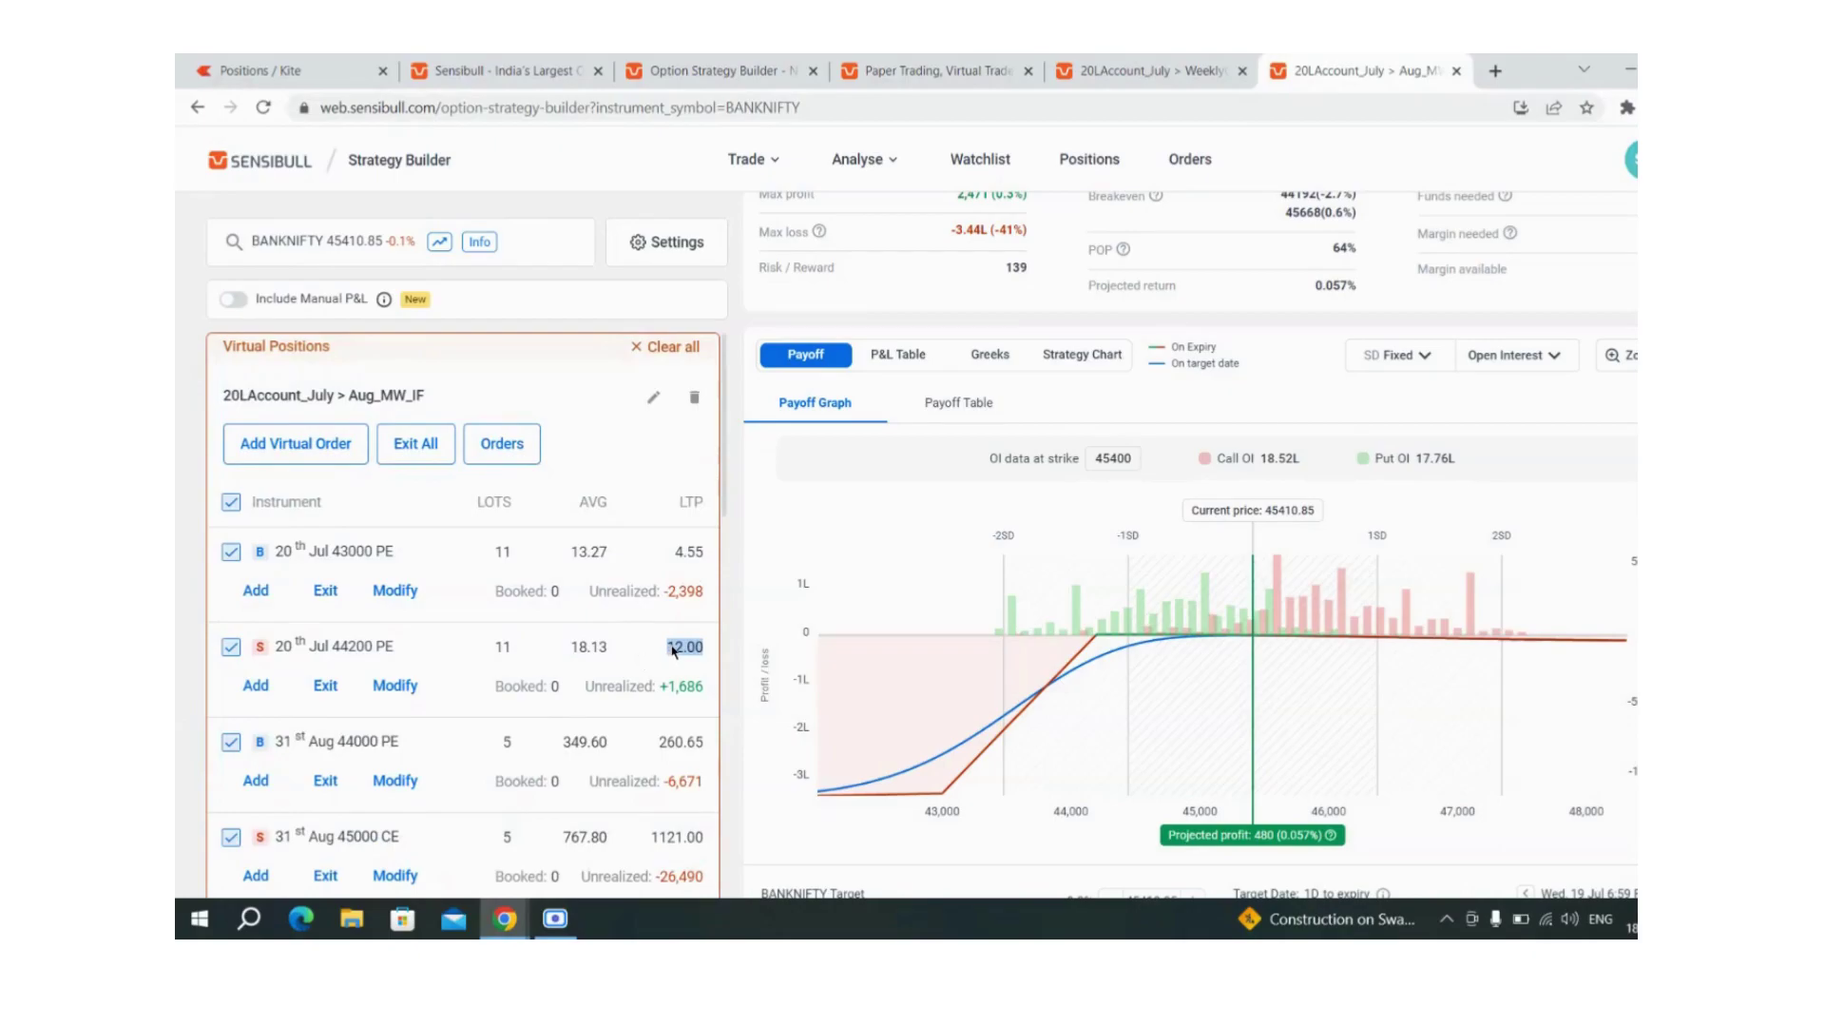
pyautogui.click(668, 658)
pyautogui.moveTo(669, 649); pyautogui.dragTo(697, 650)
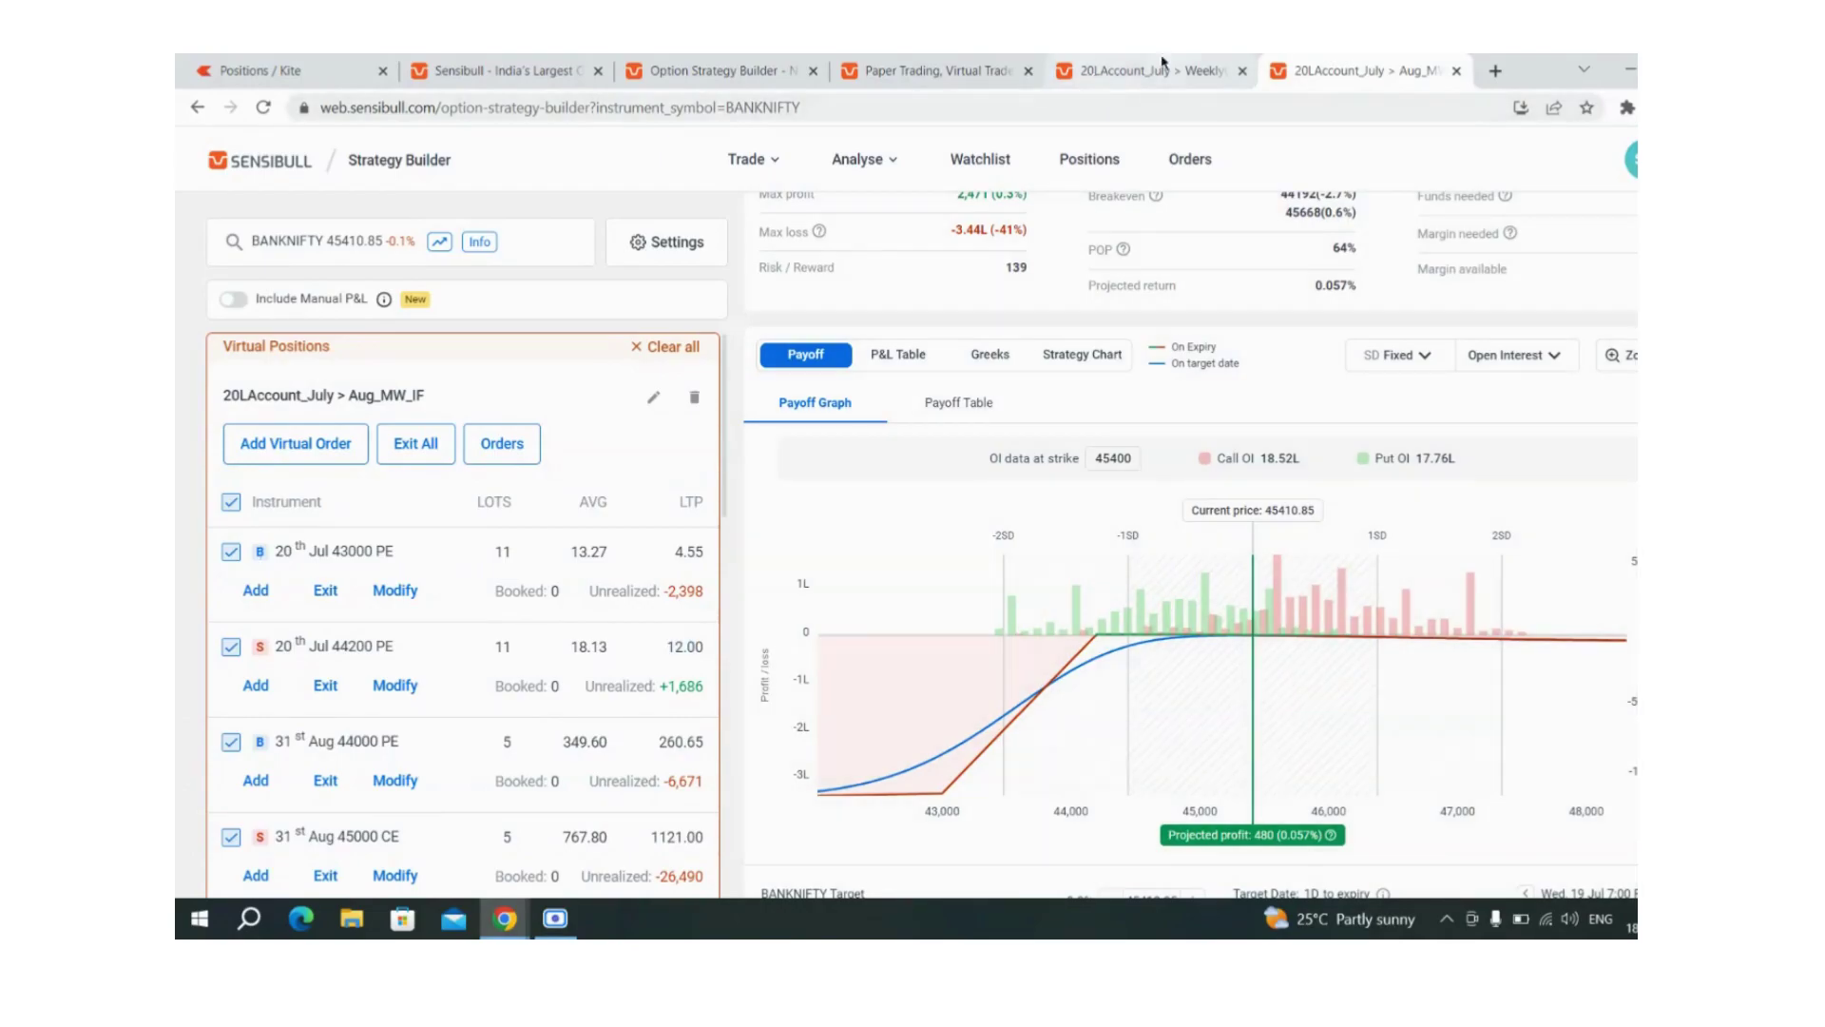
pyautogui.moveTo(1167, 67)
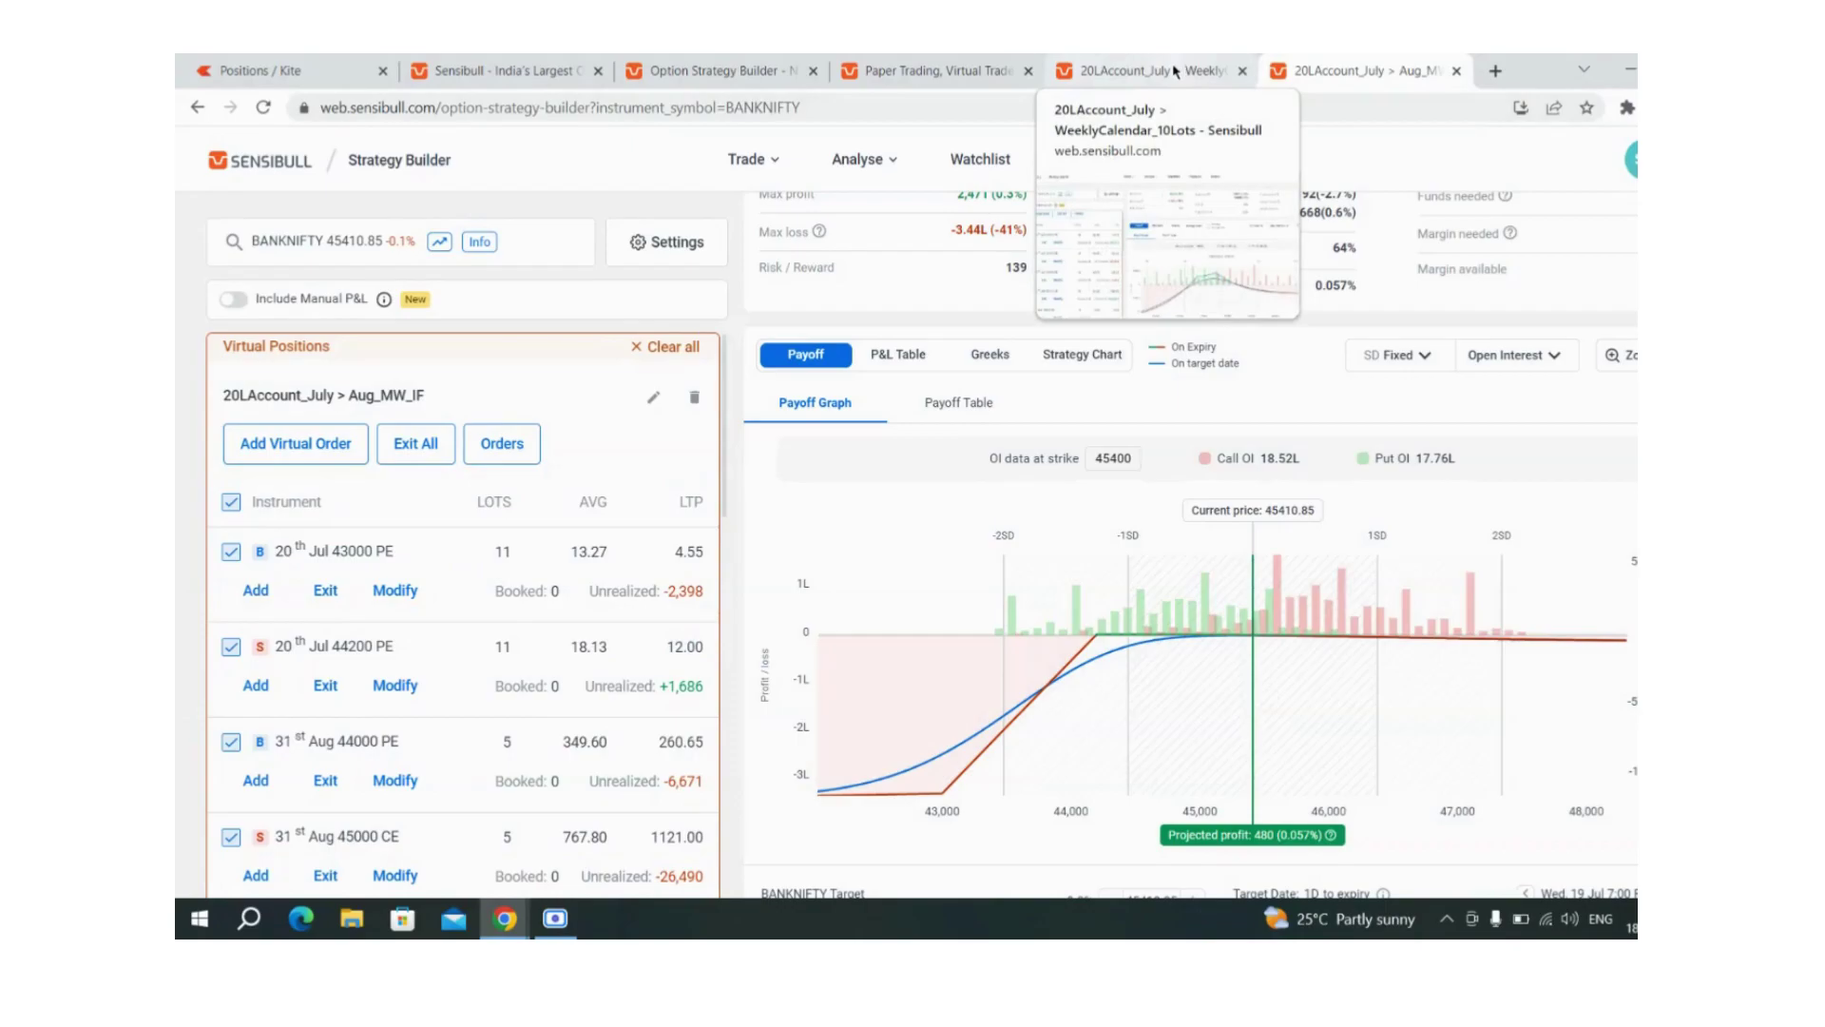
# Open the WeeklyCalendar_10Lots NIFTY strategy and read P&L values from its payoff graph
pyautogui.click(1176, 71)
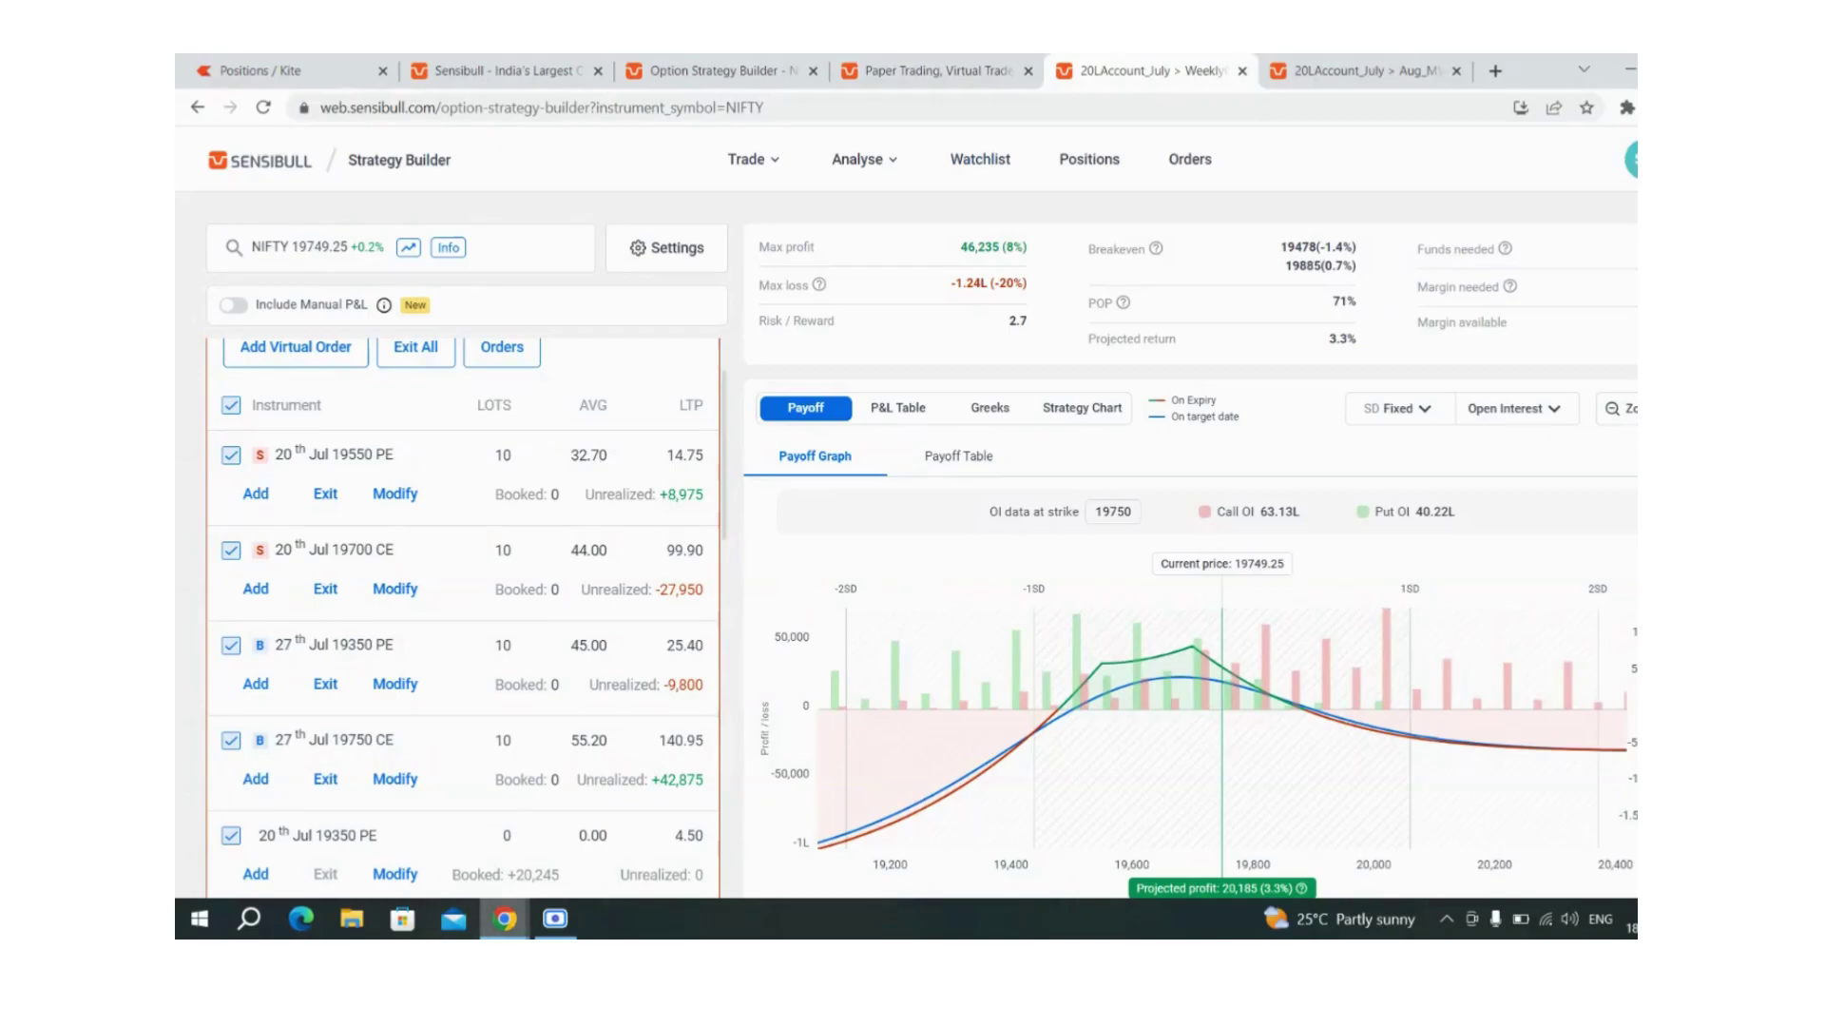
pyautogui.moveTo(504, 918)
pyautogui.moveTo(1329, 667)
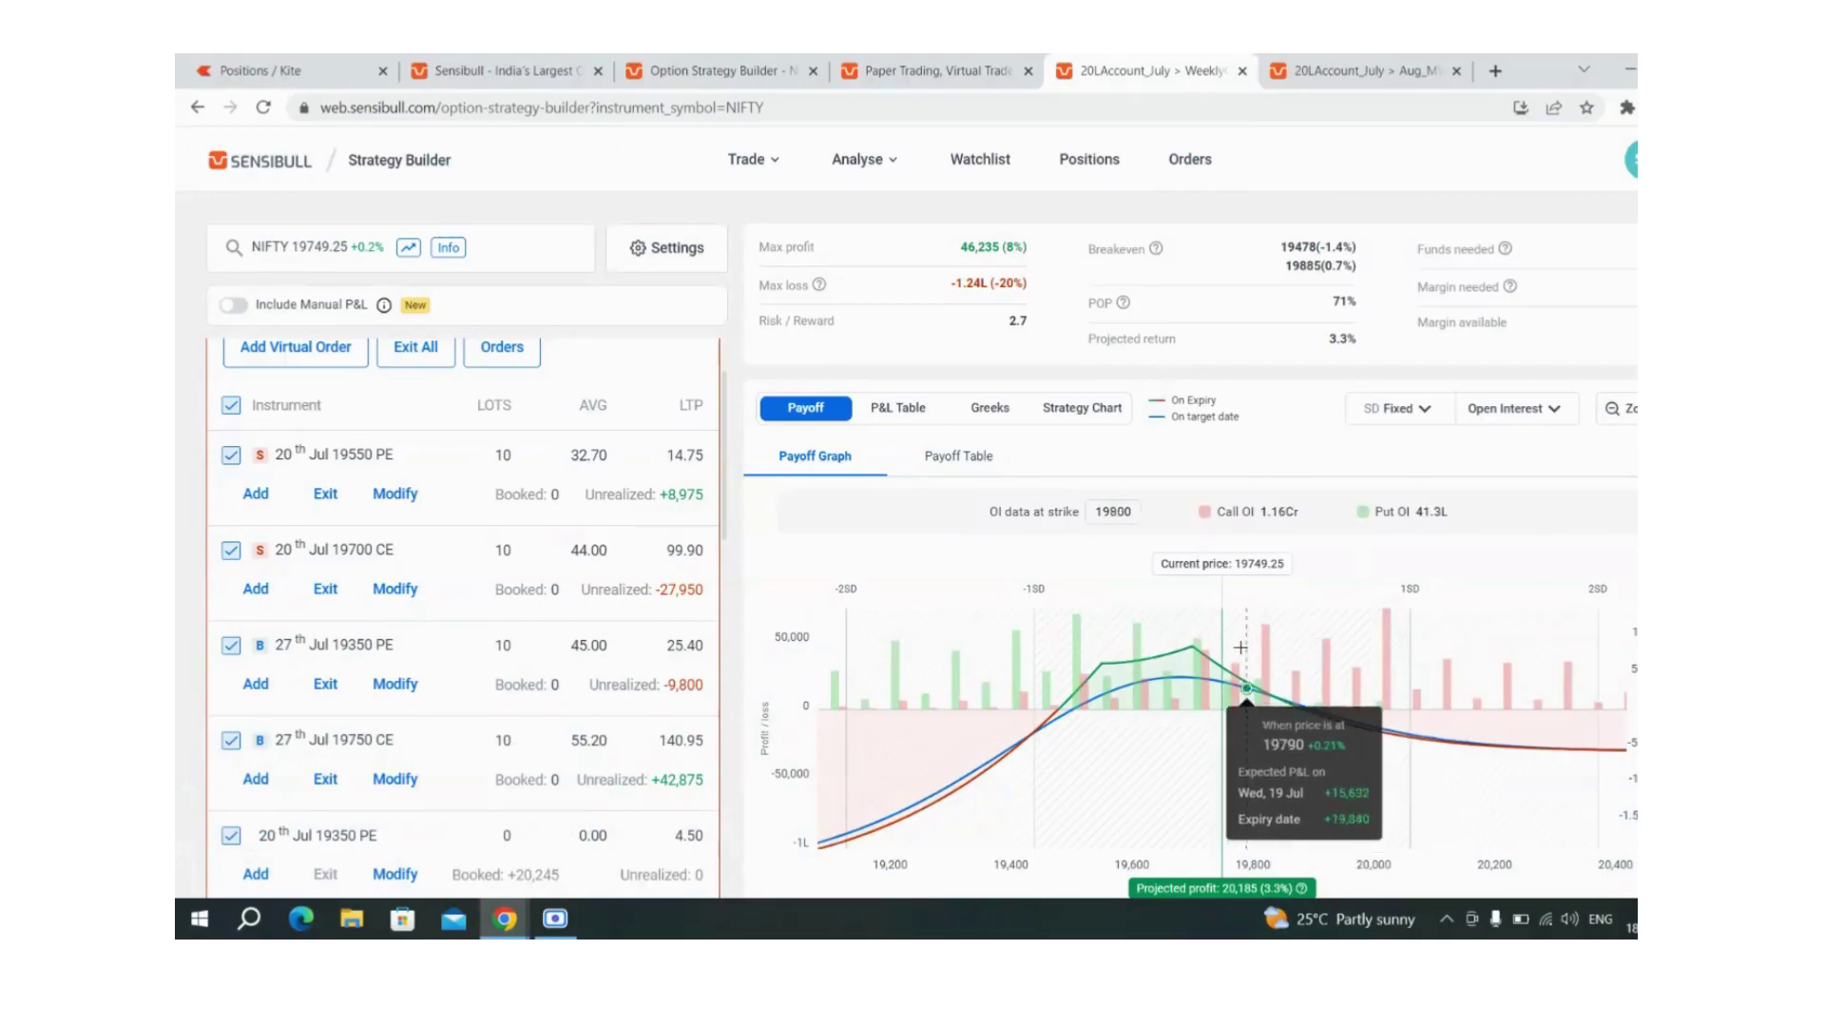